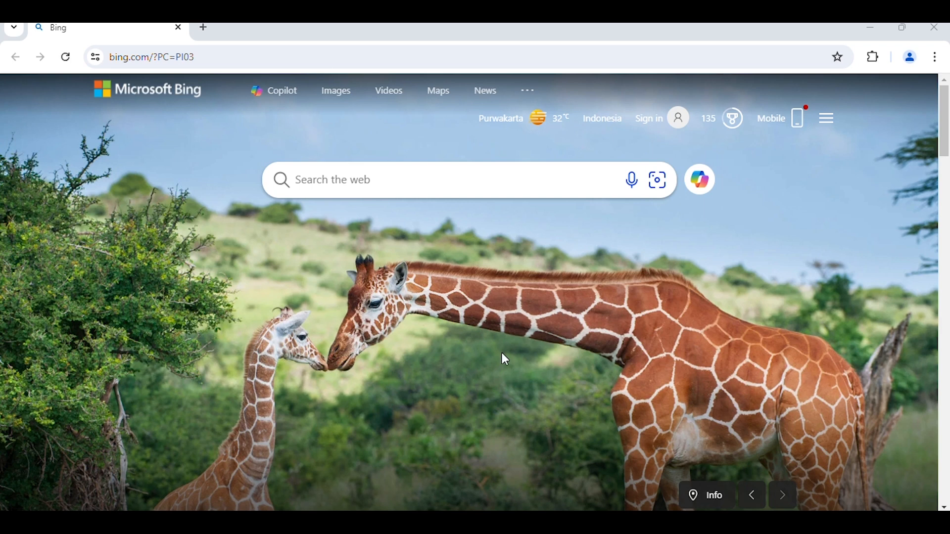
- Open the e-Nofa Online site at efaktur.pajak.go.id and dismiss the announcement
{"action": "left_click", "coordinate": [173, 59]}
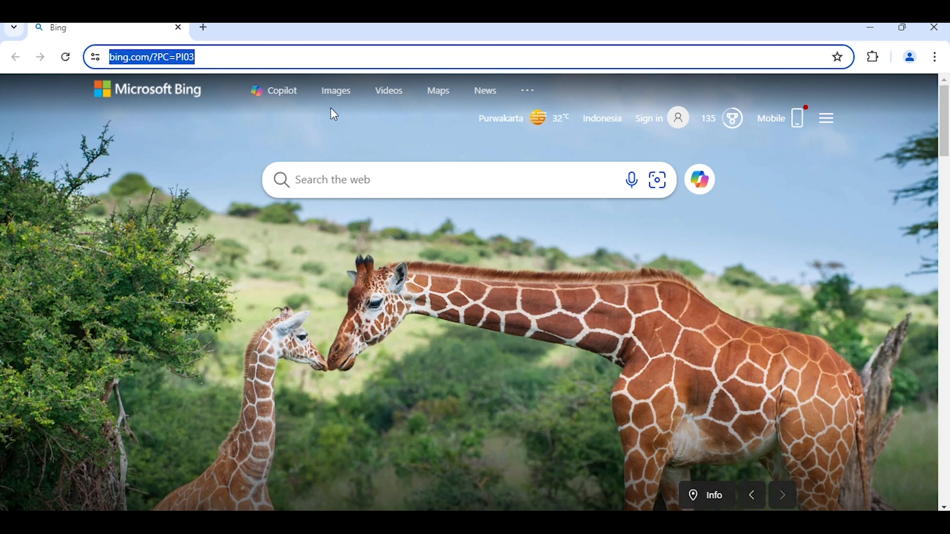
{"action": "type", "text": "efaktur"}
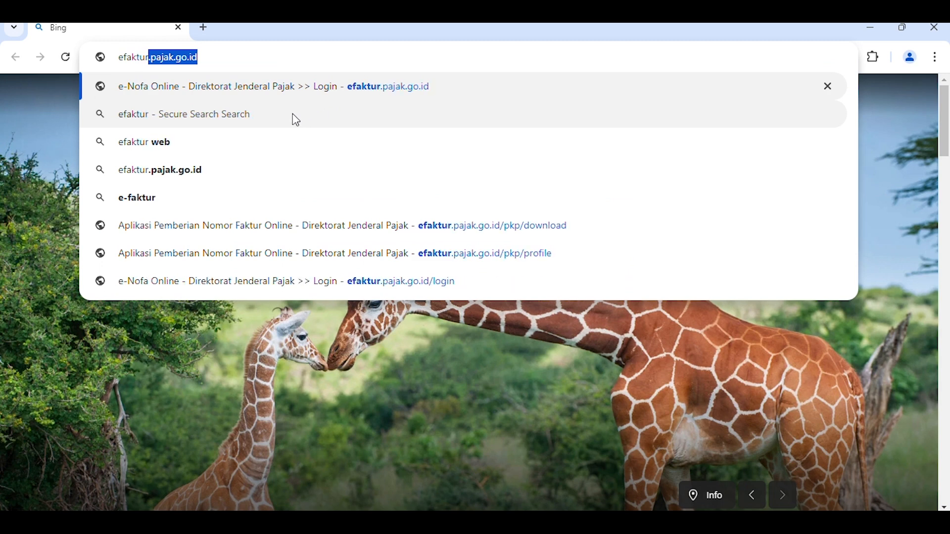
{"action": "key", "text": "Return"}
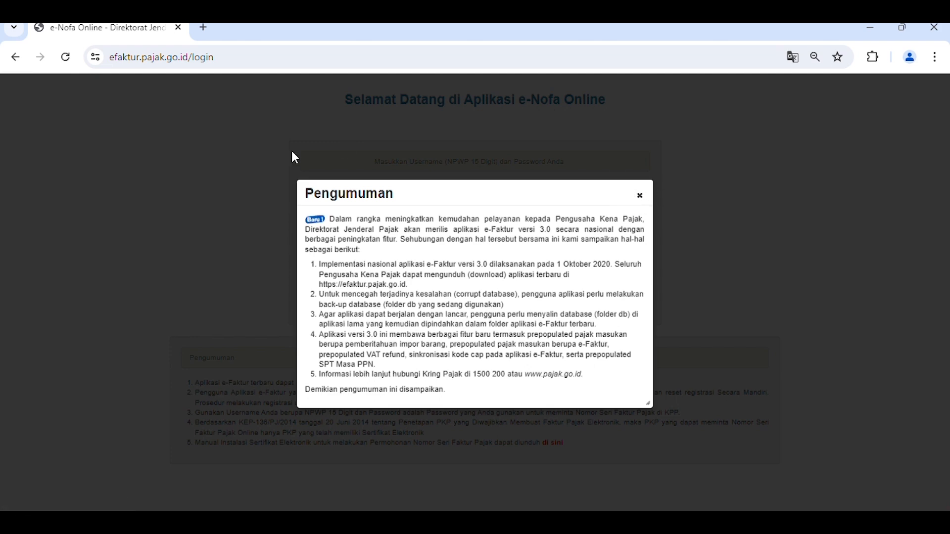
{"action": "left_click", "coordinate": [640, 196]}
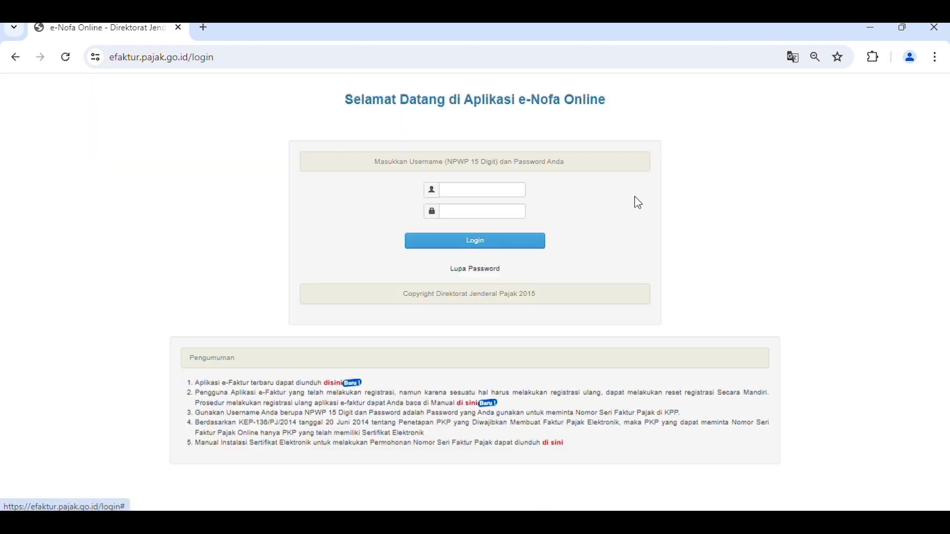
- Log in to e-Nofa Online by entering the taxpayer's NPWP as username and the account password
{"action": "left_click", "coordinate": [476, 188]}
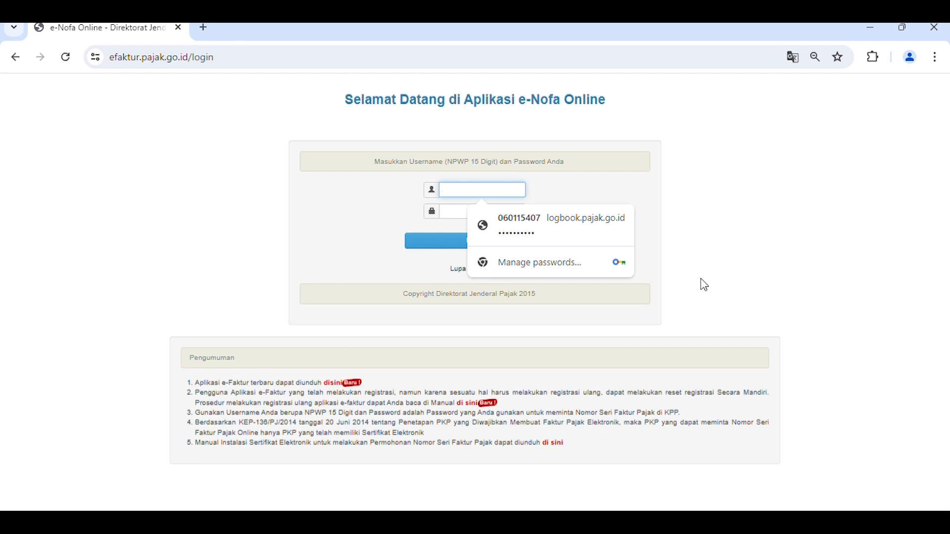
{"action": "type", "text": "1"}
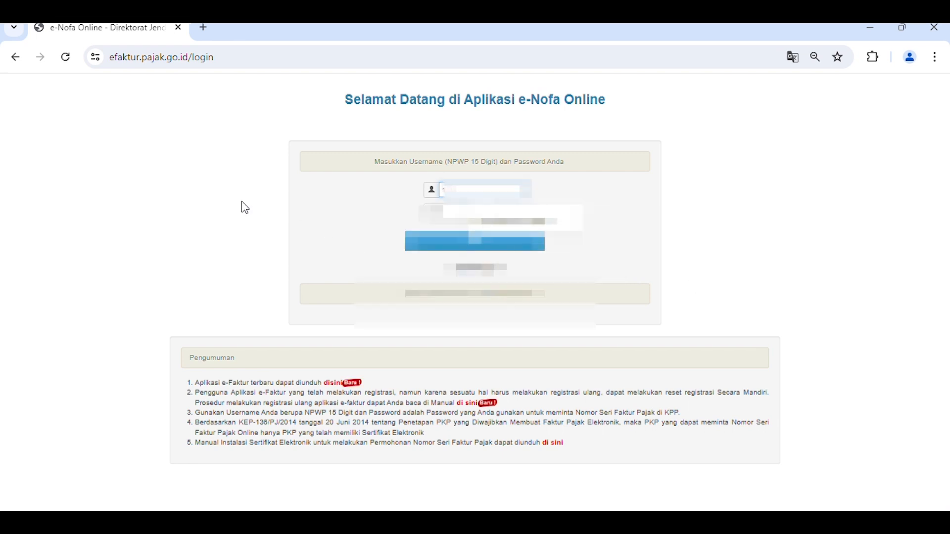
{"action": "type", "text": "234567890123"}
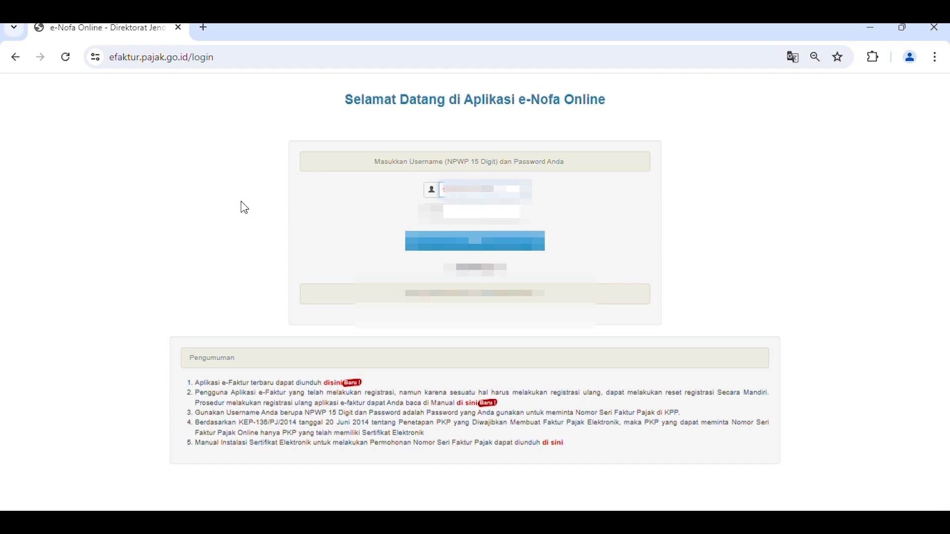
{"action": "left_click", "coordinate": [473, 213]}
{"action": "type", "text": "•"}
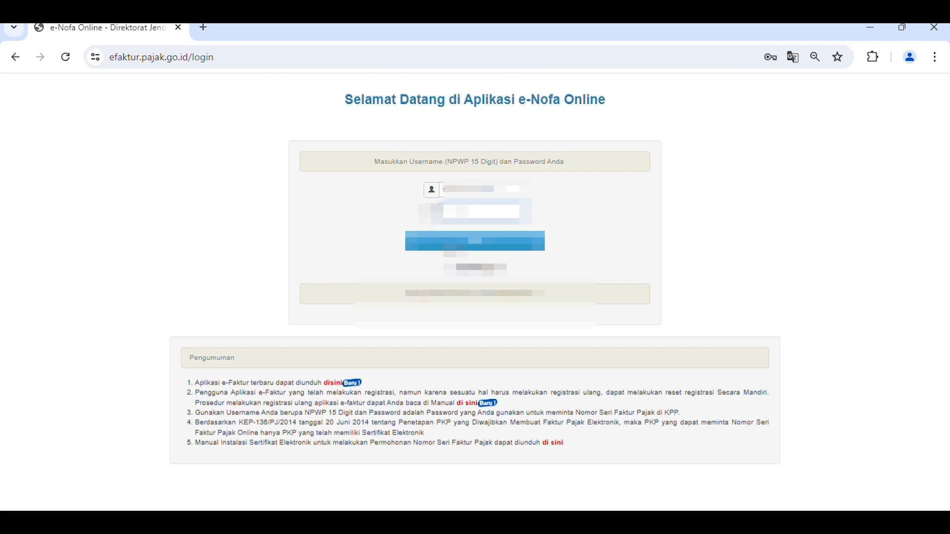
{"action": "left_click", "coordinate": [457, 242]}
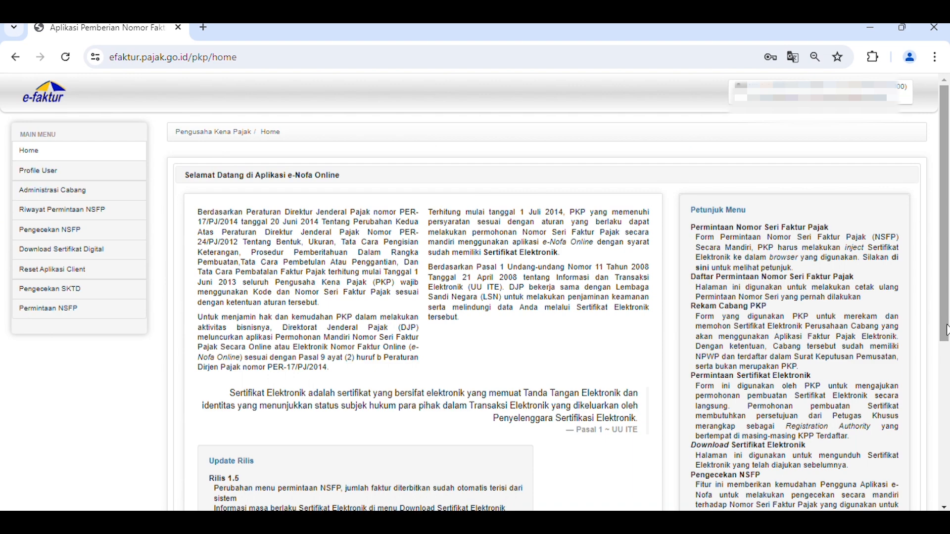
- Look over the home page, open the user profile and examine the taxpayer details, activation codes and information notes
{"action": "scroll", "coordinate": [948, 327], "scroll_direction": "down", "scroll_amount": 3}
{"action": "scroll", "coordinate": [948, 296], "scroll_direction": "up", "scroll_amount": 3}
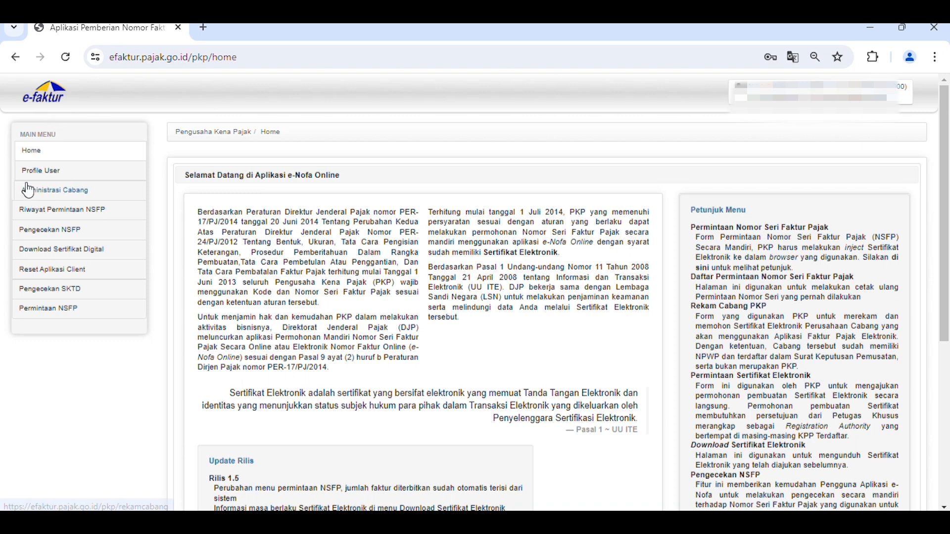
{"action": "left_click", "coordinate": [41, 171]}
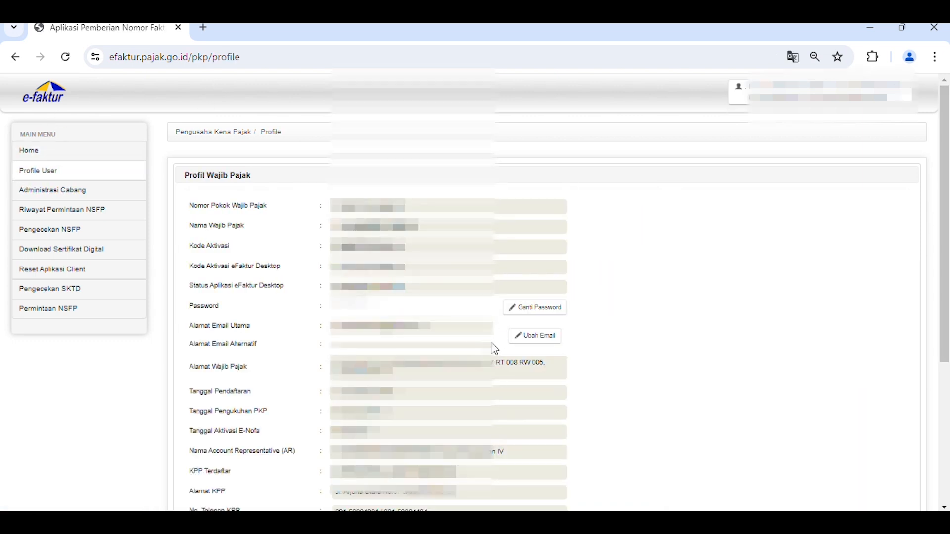
{"action": "scroll", "coordinate": [475, 292], "scroll_direction": "down", "scroll_amount": 2}
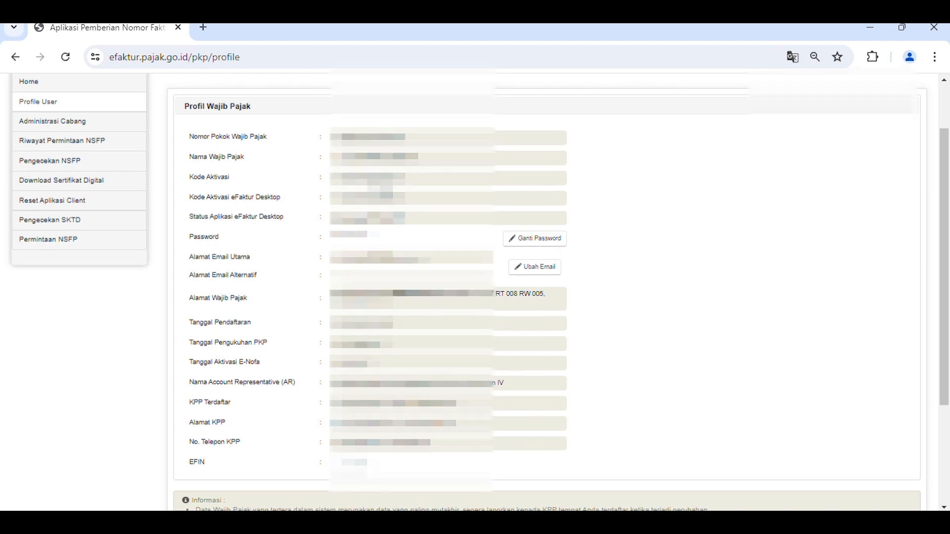
{"action": "scroll", "coordinate": [475, 291], "scroll_direction": "up", "scroll_amount": 2}
{"action": "scroll", "coordinate": [475, 292], "scroll_direction": "down", "scroll_amount": 4}
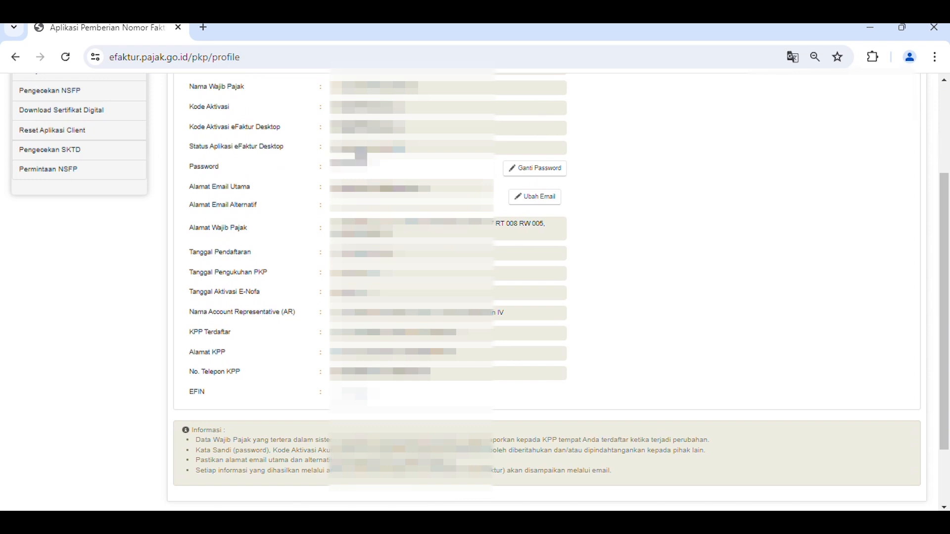
{"action": "scroll", "coordinate": [275, 174], "scroll_direction": "up", "scroll_amount": 2}
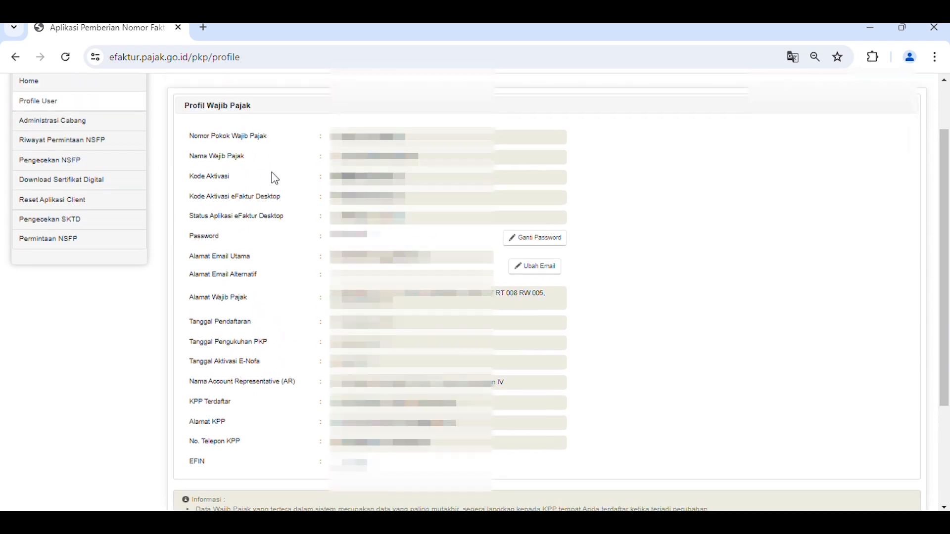
{"action": "scroll", "coordinate": [32, 206], "scroll_direction": "up", "scroll_amount": 2}
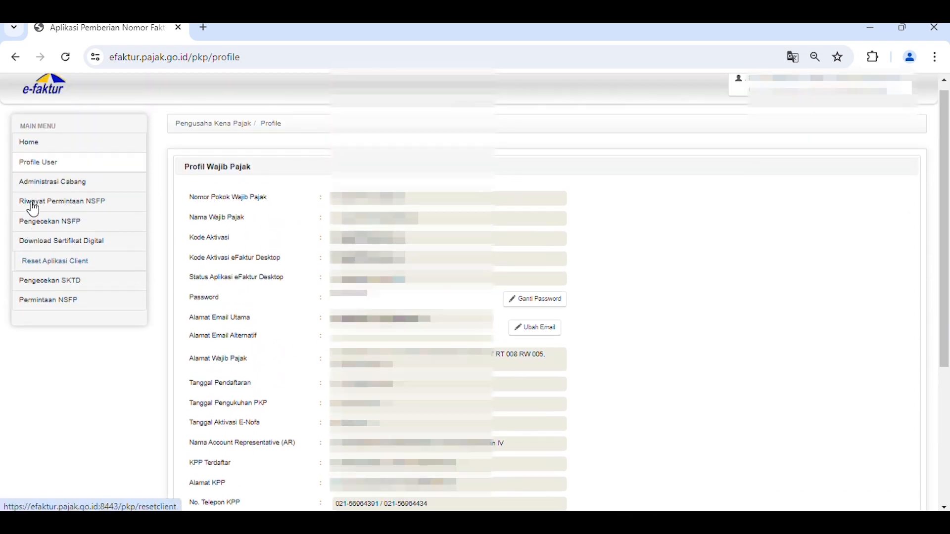
- Go to the digital certificate download page, accept the terms of use and start downloading the electronic certificate
{"action": "left_click", "coordinate": [70, 260]}
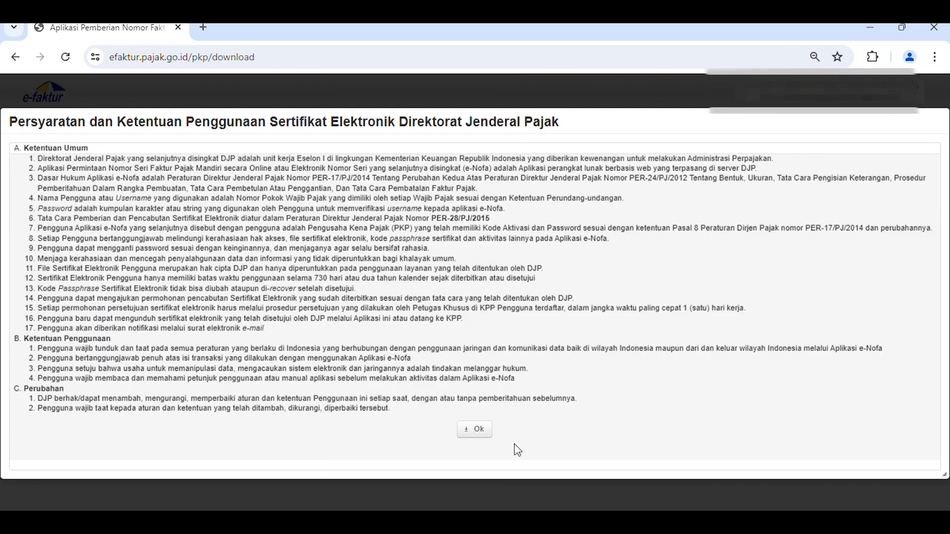
{"action": "left_click", "coordinate": [484, 440]}
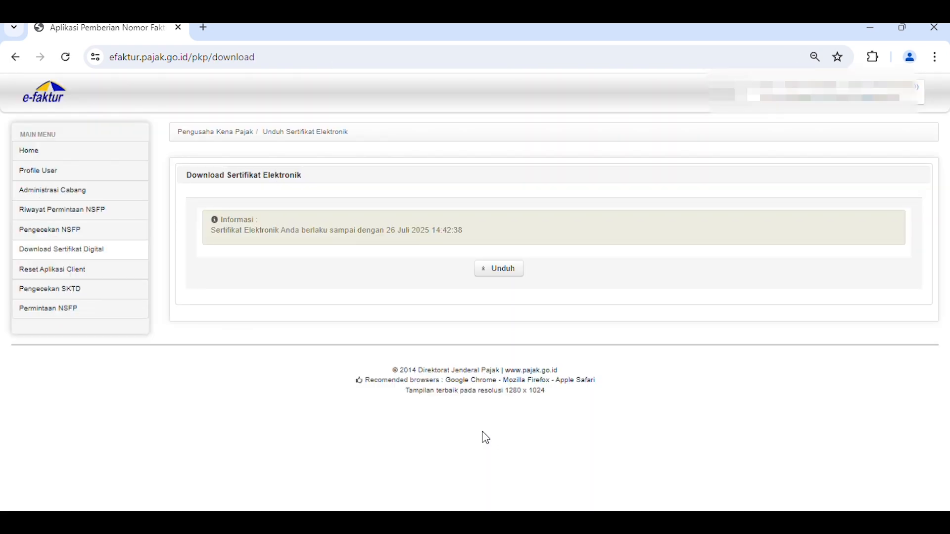
{"action": "left_click", "coordinate": [506, 278]}
- Enter the certificate passphrase and repeat it in the confirmation field
{"action": "left_click", "coordinate": [508, 281]}
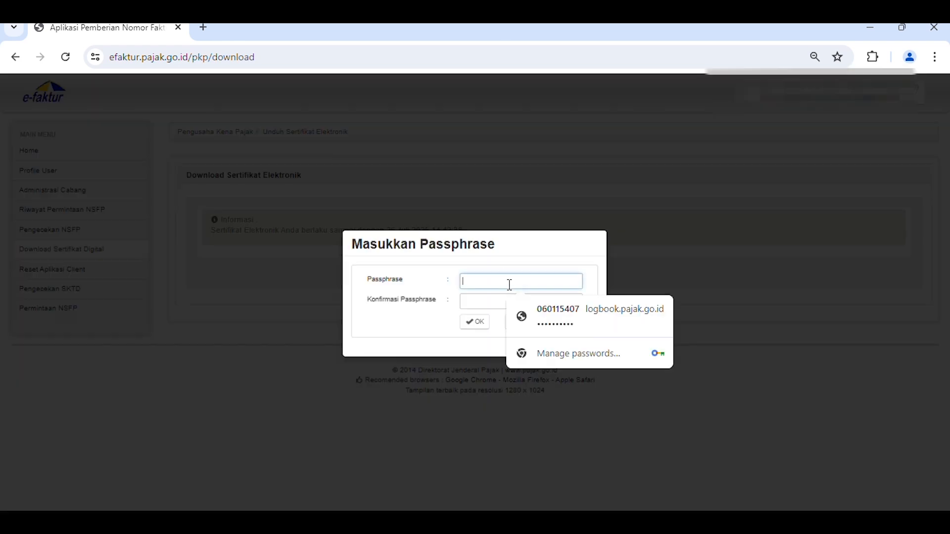
{"action": "type", "text": "•••••••"}
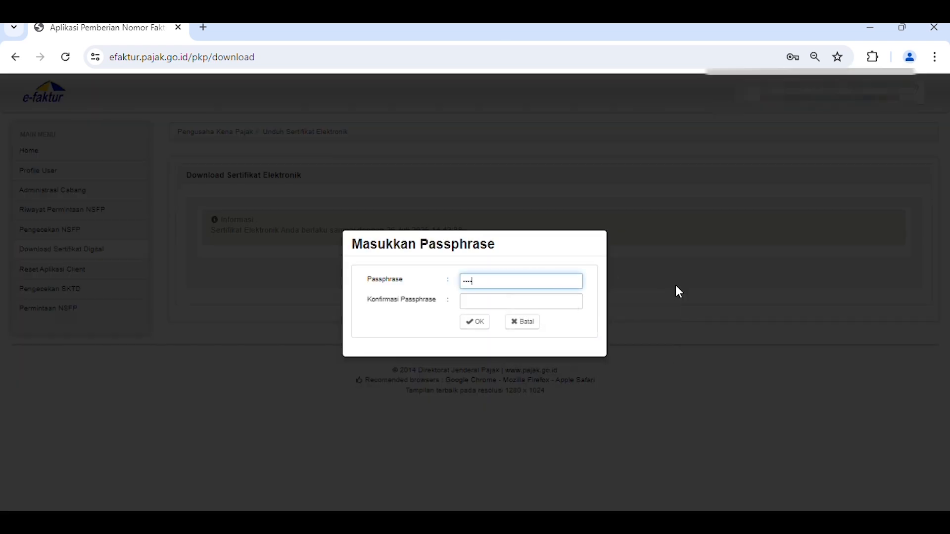
{"action": "type", "text": "••"}
{"action": "left_click", "coordinate": [567, 303]}
{"action": "type", "text": "••••••••••"}
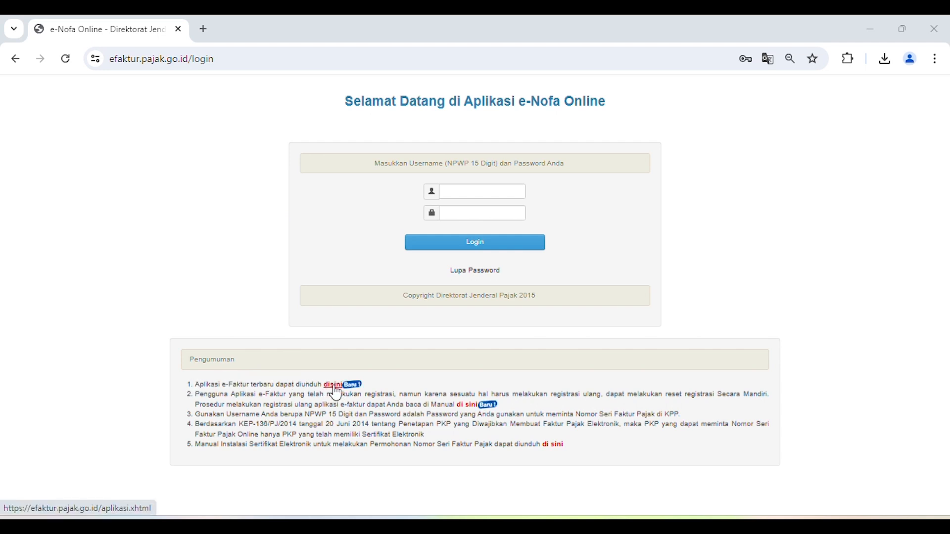
- Open the e-Faktur application download list from the login page and download the e-Faktur 3.2 patch update for Windows 64 bit
{"action": "left_click", "coordinate": [335, 388]}
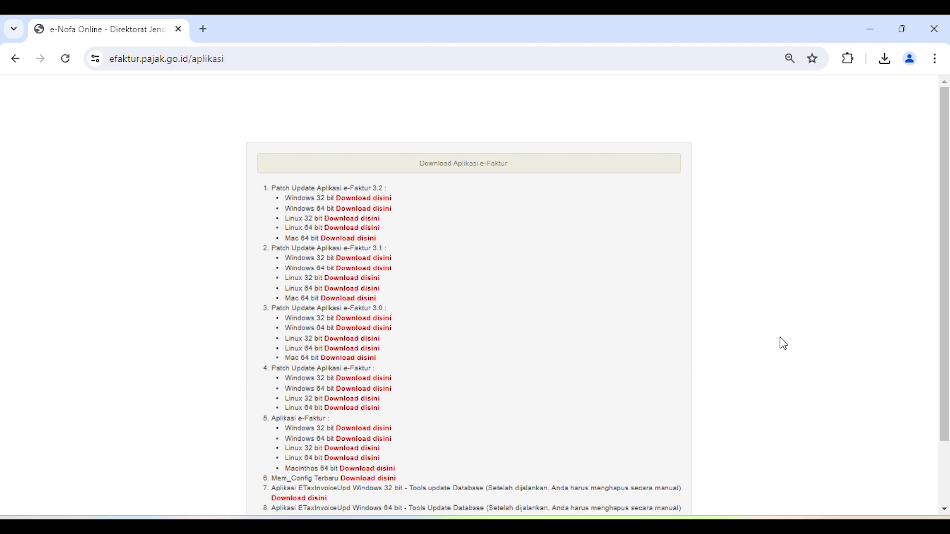
{"action": "scroll", "coordinate": [601, 358], "scroll_direction": "down", "scroll_amount": 2}
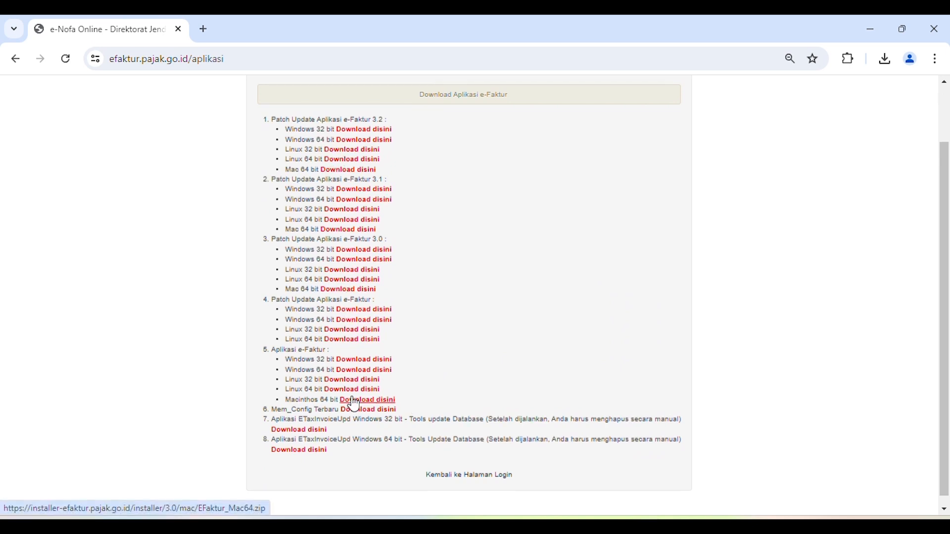
{"action": "scroll", "coordinate": [356, 403], "scroll_direction": "up", "scroll_amount": 2}
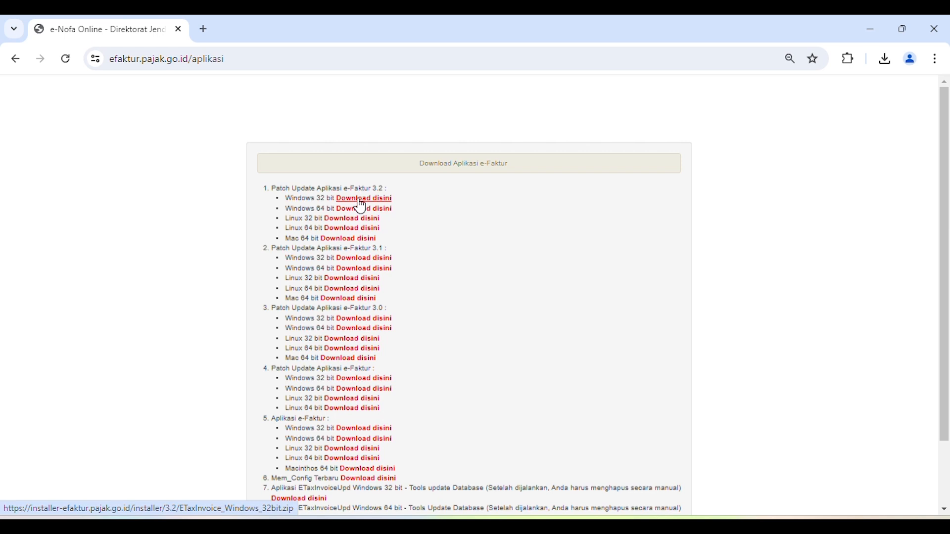
{"action": "left_click", "coordinate": [377, 217]}
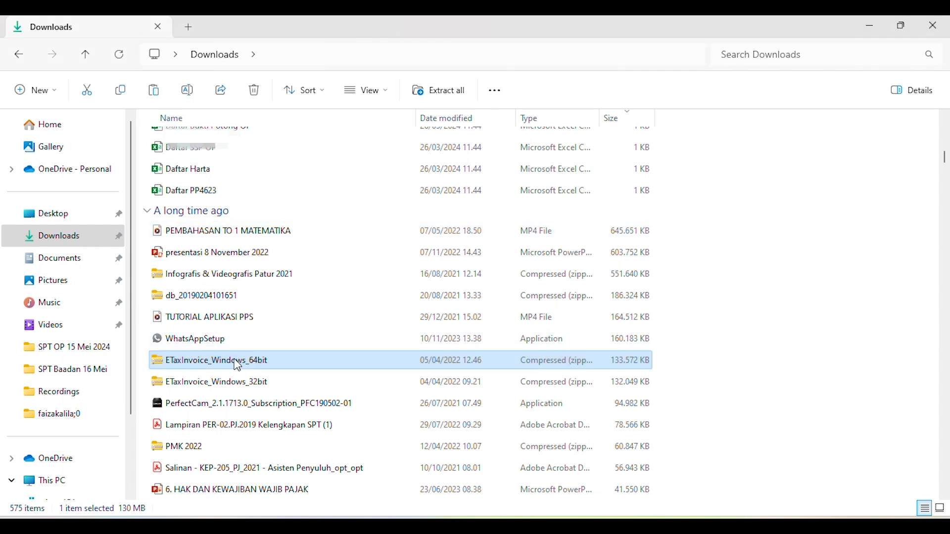
- Copy the ETaxInvoice_Windows_64bit zip from Downloads into the Efaktur PT XYZ folder in Documents
{"action": "right_click", "coordinate": [240, 363]}
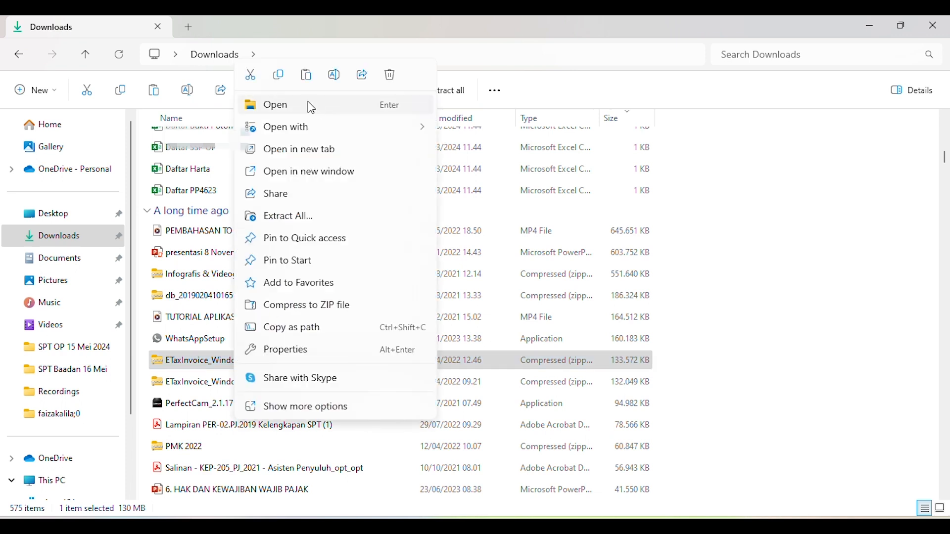
{"action": "left_click", "coordinate": [278, 75]}
{"action": "left_click", "coordinate": [68, 267]}
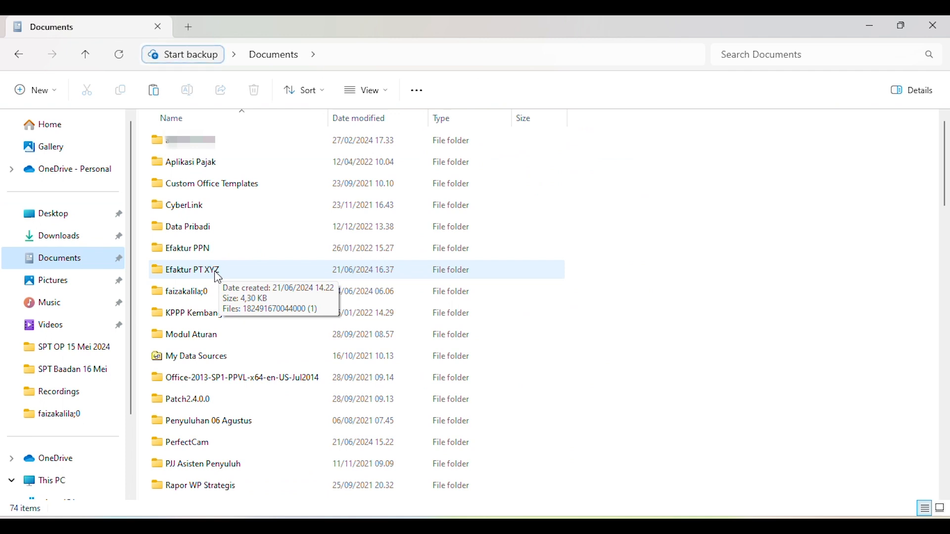
{"action": "double_click", "coordinate": [249, 271]}
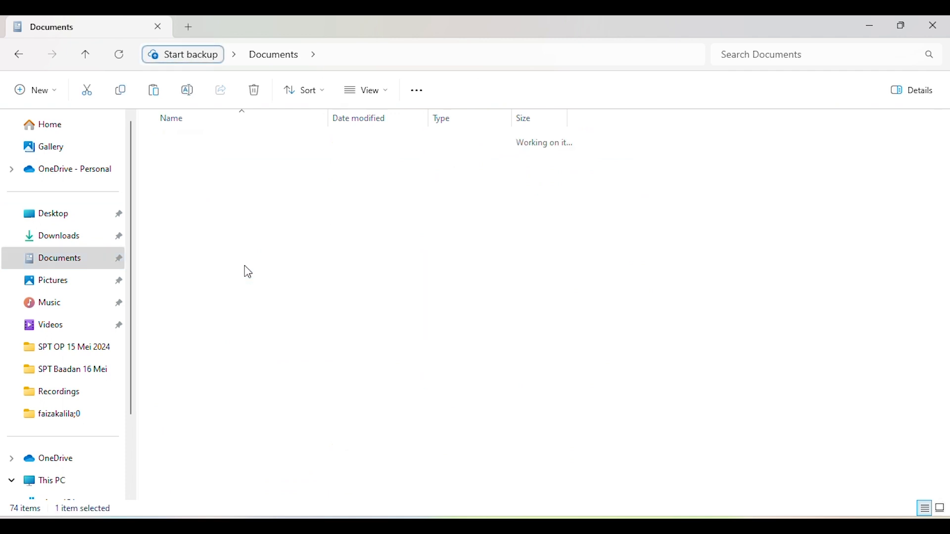
{"action": "right_click", "coordinate": [253, 214]}
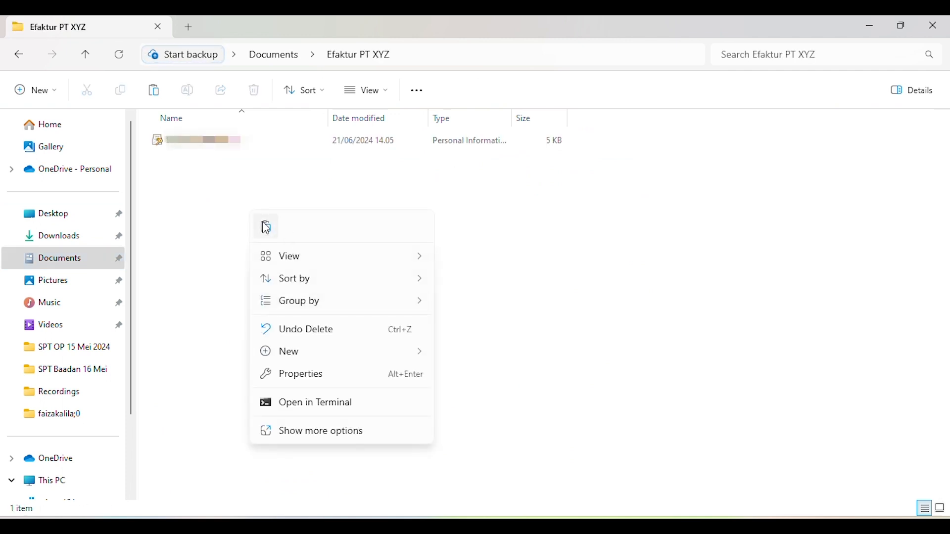
{"action": "left_click", "coordinate": [265, 228]}
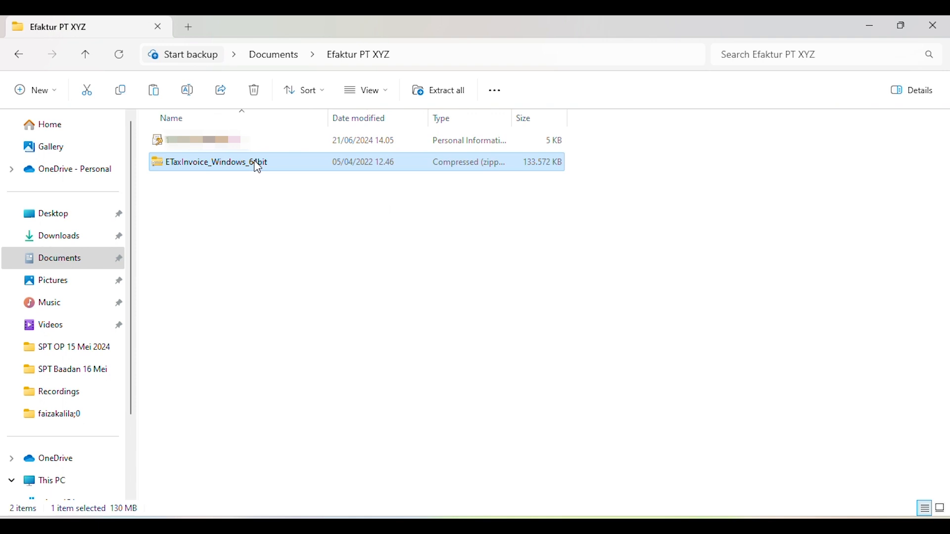
- Extract the ETaxInvoice_Windows_64bit zip directly into the Efaktur PT XYZ folder with WinRAR and reopen the folder
{"action": "right_click", "coordinate": [258, 167]}
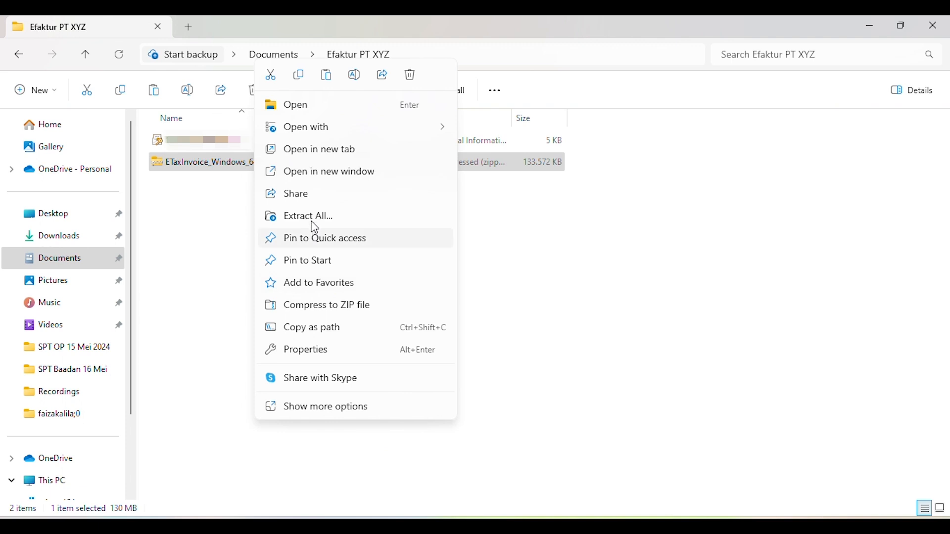
{"action": "left_click", "coordinate": [352, 409]}
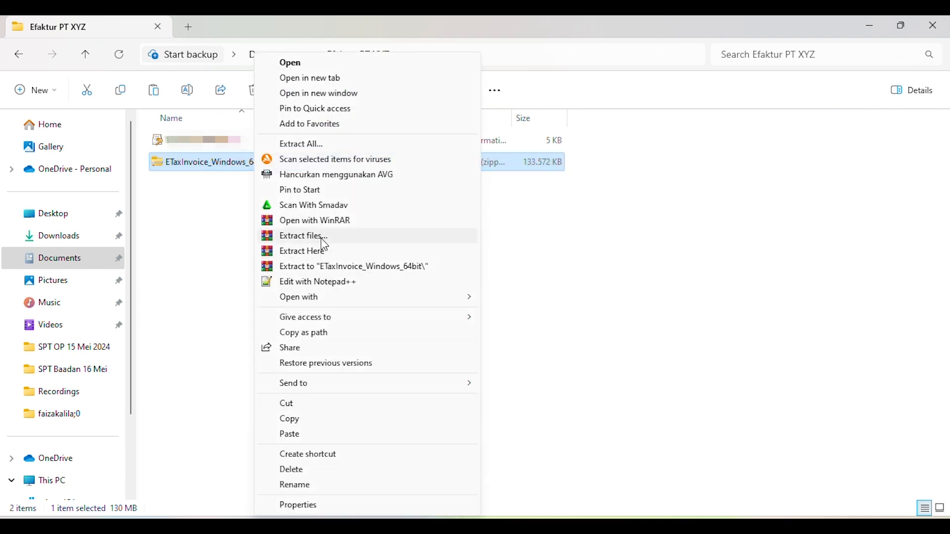
{"action": "left_click", "coordinate": [322, 251]}
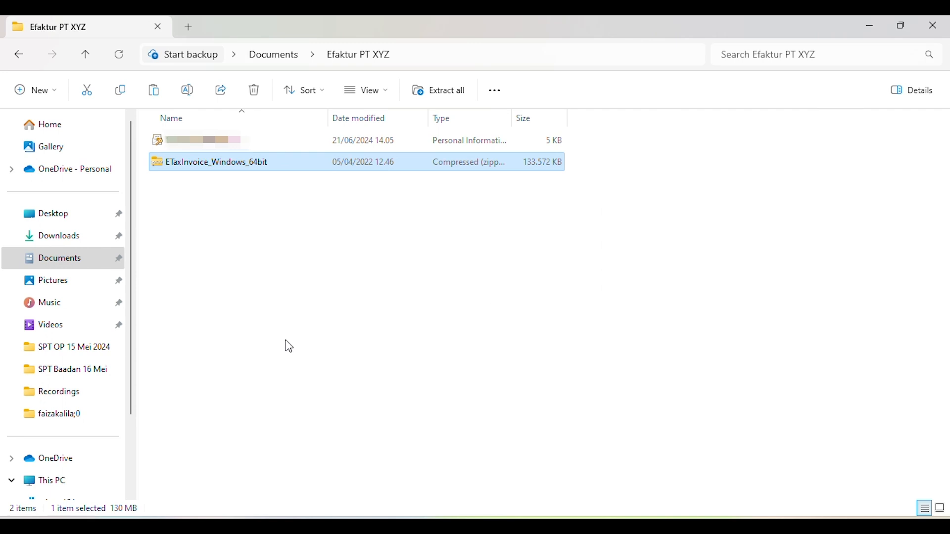
{"action": "left_click", "coordinate": [20, 55]}
{"action": "double_click", "coordinate": [198, 271]}
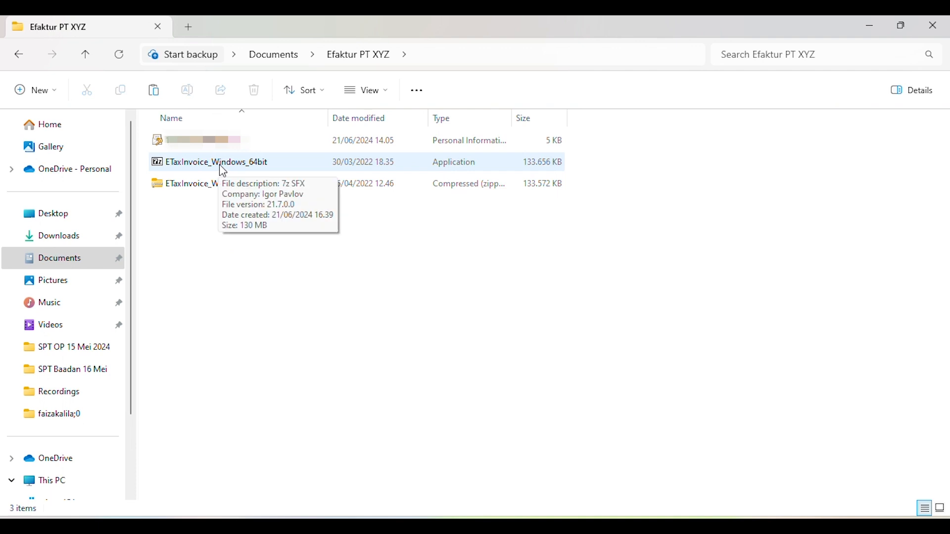
- Run the ETaxInvoice_Windows_64bit application and extract its files into the Efaktur PT XYZ folder
{"action": "double_click", "coordinate": [235, 170]}
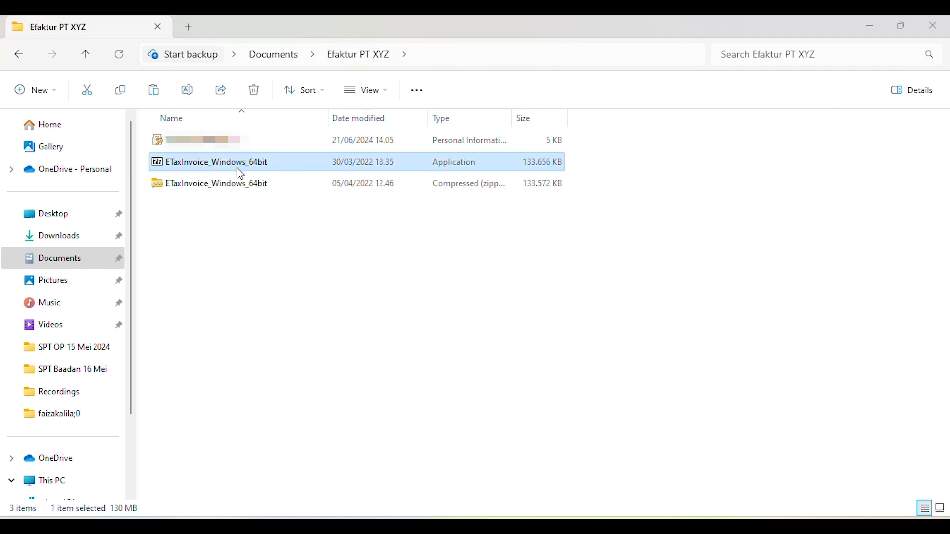
{"action": "left_click", "coordinate": [511, 298]}
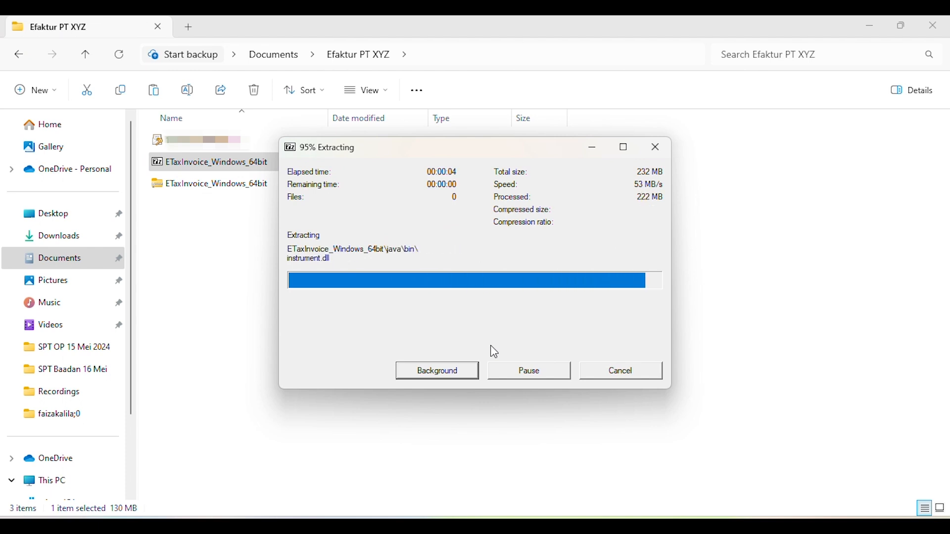
- Launch ETaxInvoice from the extracted ETaxInvoice_Windows_64bit folder in Efaktur PT XYZ and connect to the local database
{"action": "left_click", "coordinate": [53, 266]}
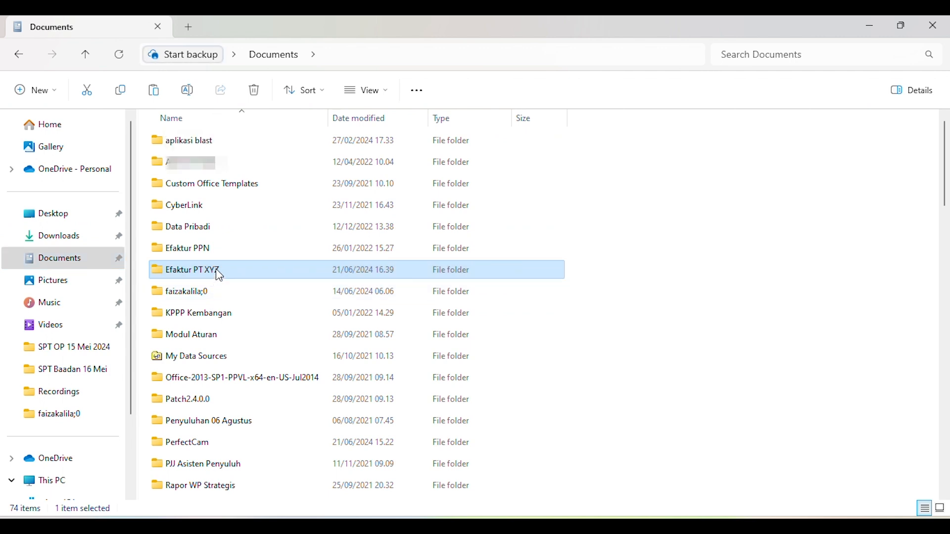
{"action": "double_click", "coordinate": [216, 269]}
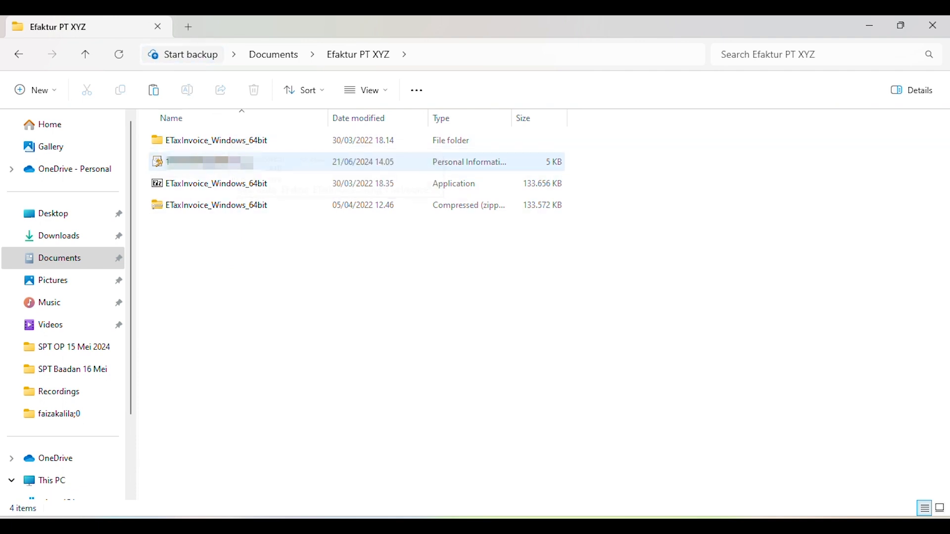
{"action": "double_click", "coordinate": [237, 144]}
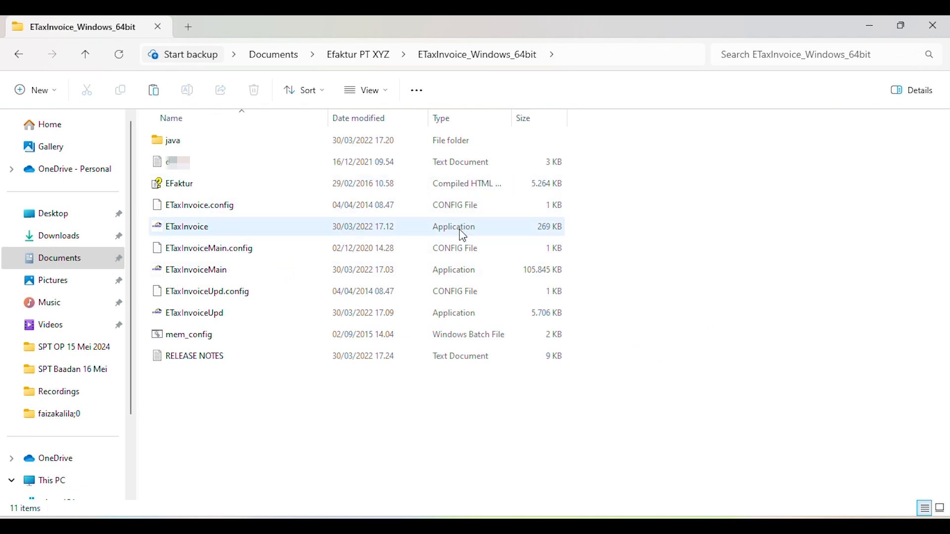
{"action": "left_click", "coordinate": [217, 228]}
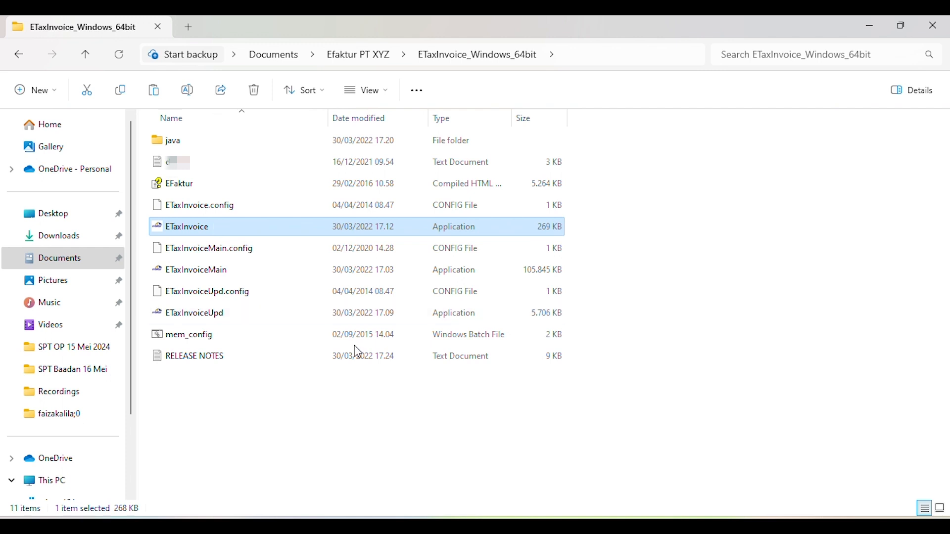
{"action": "key", "text": "Return"}
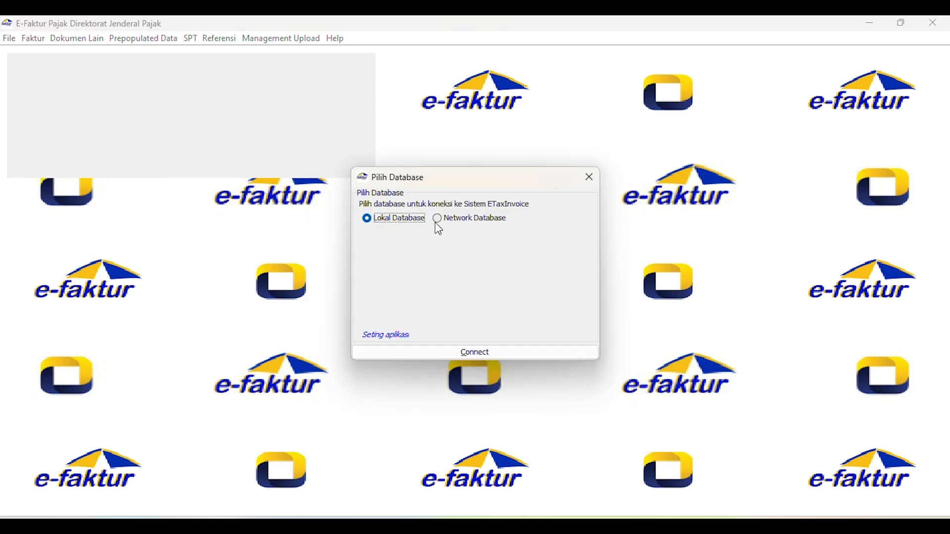
{"action": "left_click", "coordinate": [482, 353]}
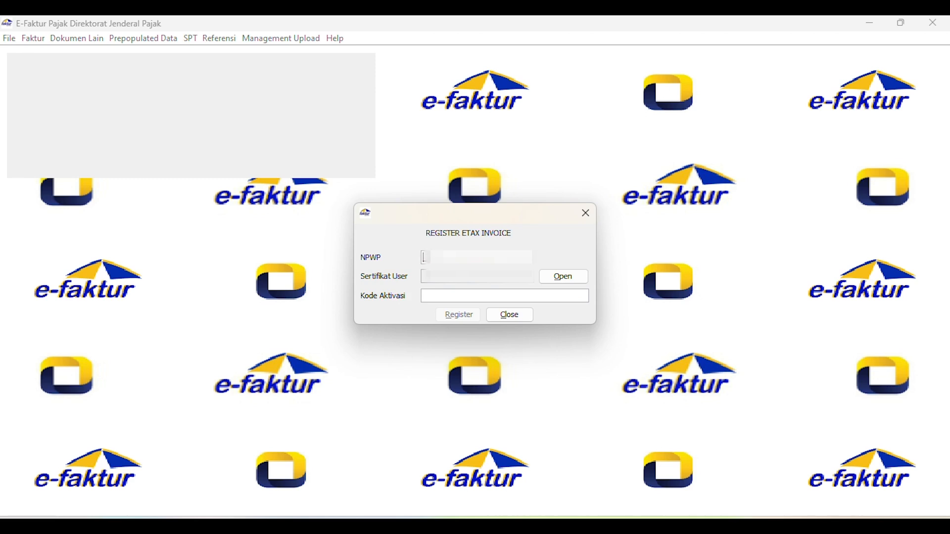
- Enter the company's NPWP in the e-Tax Invoice registration form
{"action": "type", "text": "1***************"}
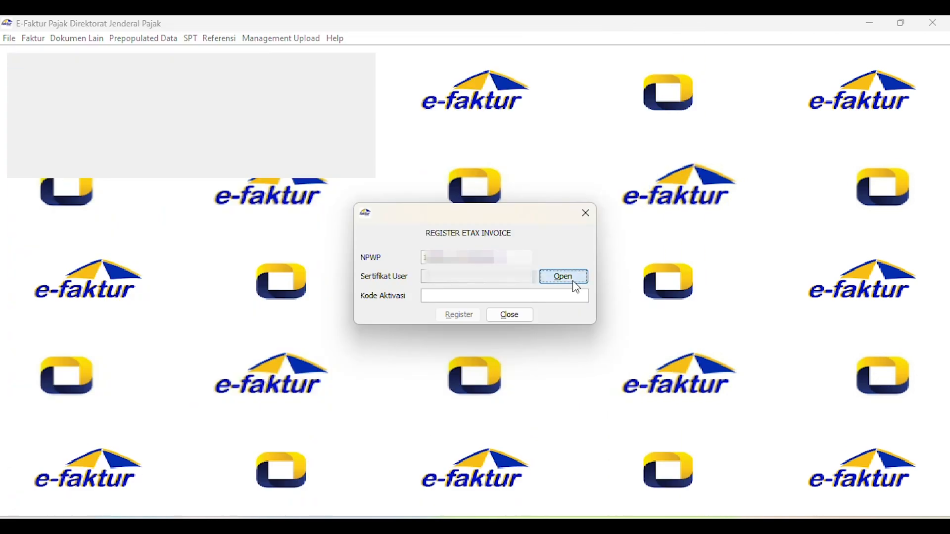
- Load the user certificate from the Efaktur PT XYZ folder with its passphrase, and close the registration form without entering an activation code
{"action": "left_click", "coordinate": [574, 280]}
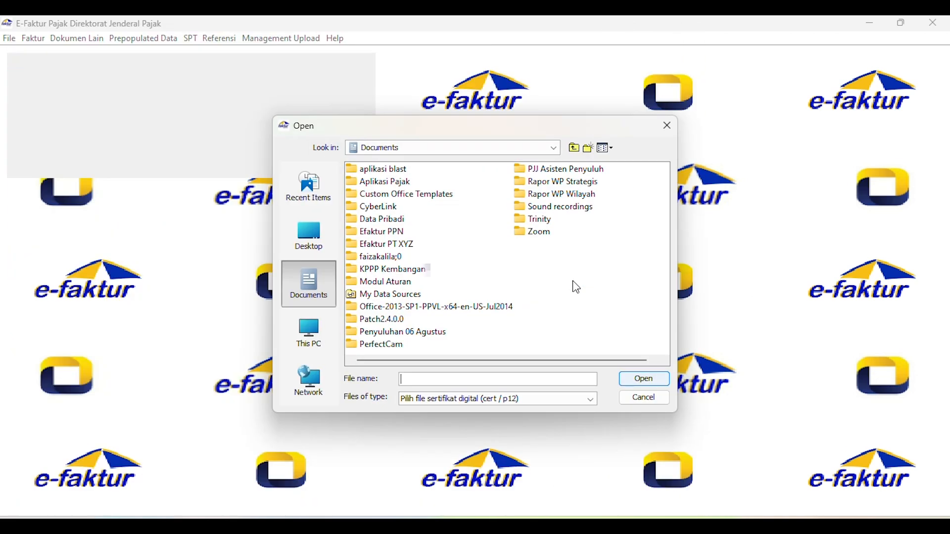
{"action": "double_click", "coordinate": [408, 244]}
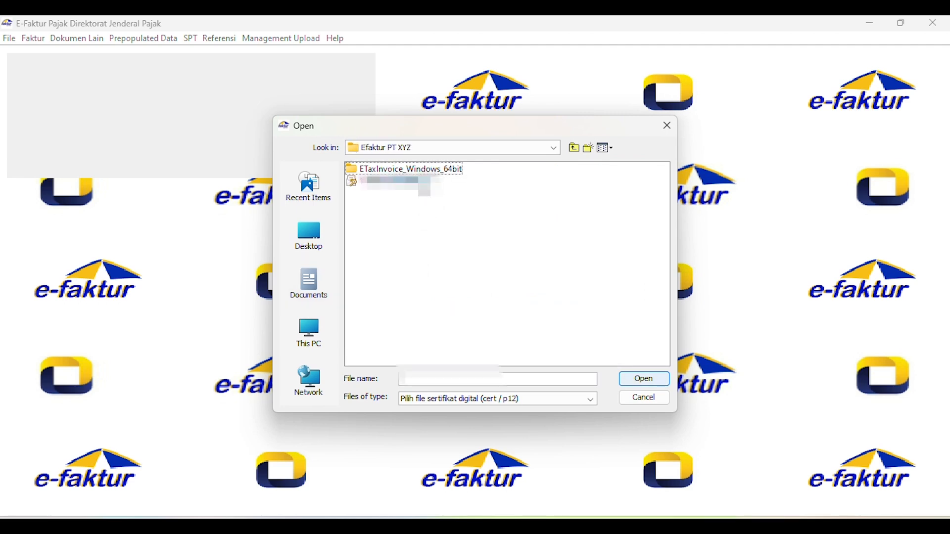
{"action": "left_click", "coordinate": [423, 185]}
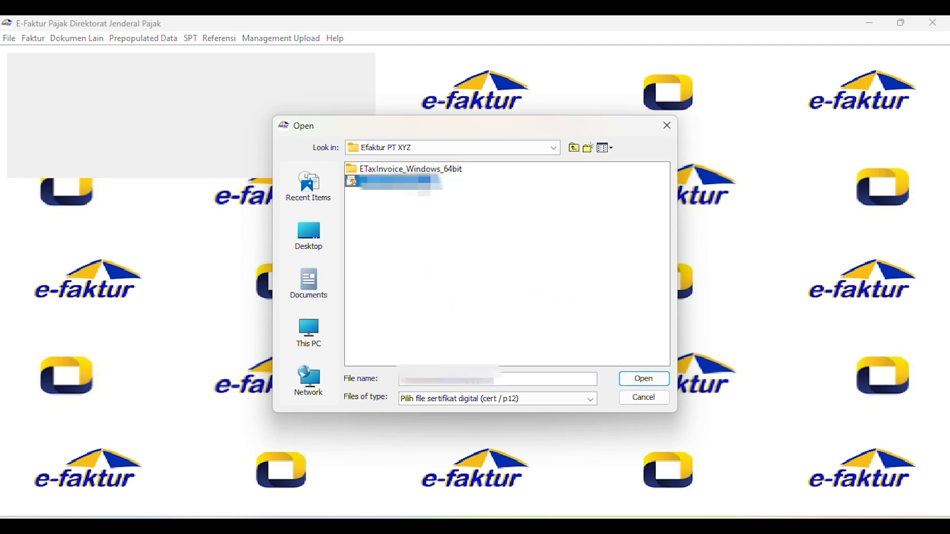
{"action": "left_click", "coordinate": [645, 379]}
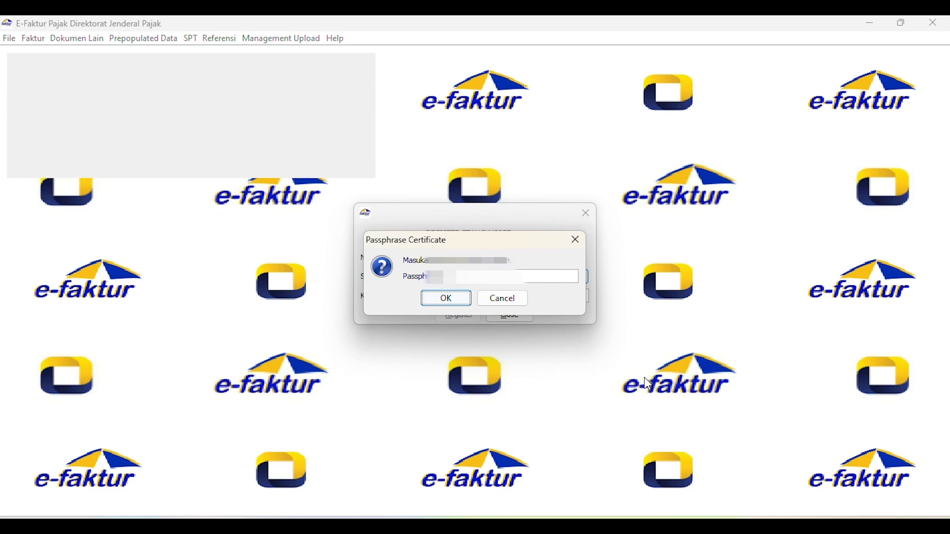
{"action": "type", "text": "************"}
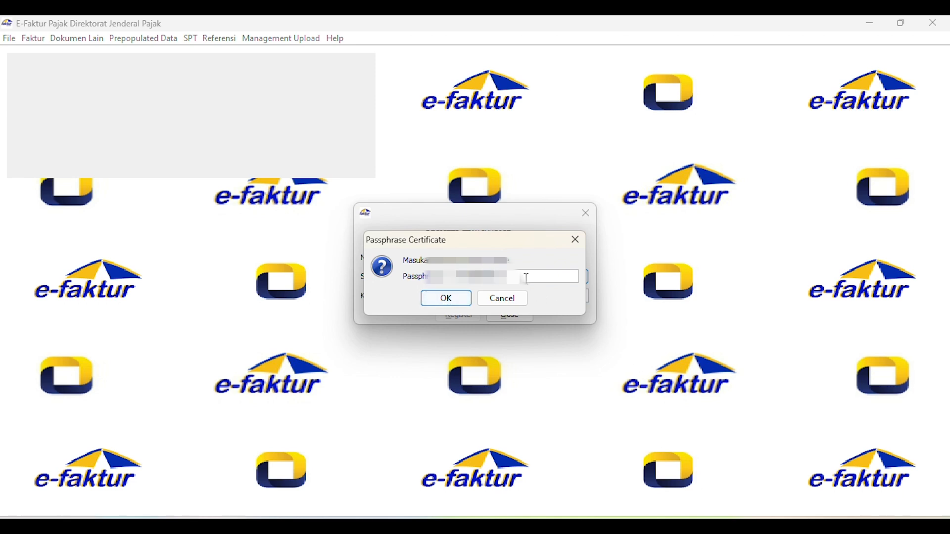
{"action": "left_click", "coordinate": [442, 300]}
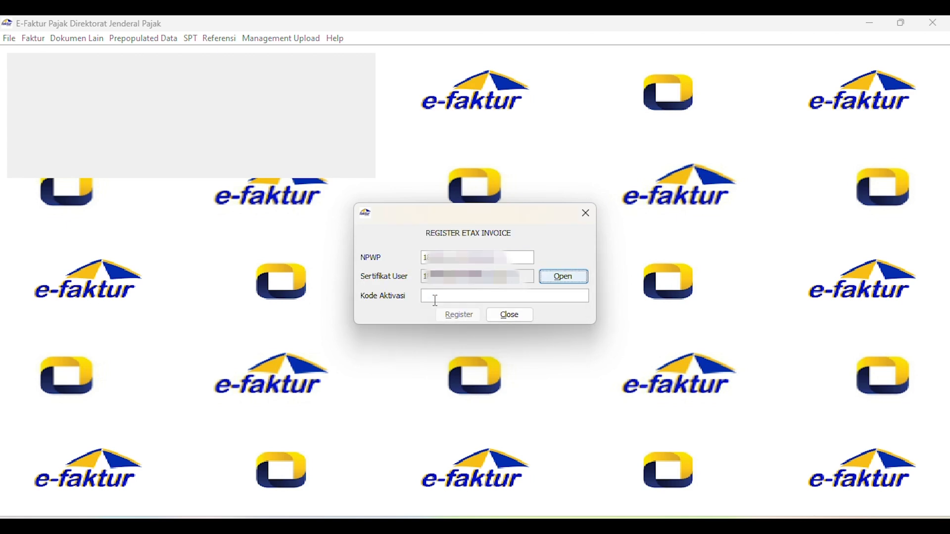
{"action": "left_click", "coordinate": [435, 300]}
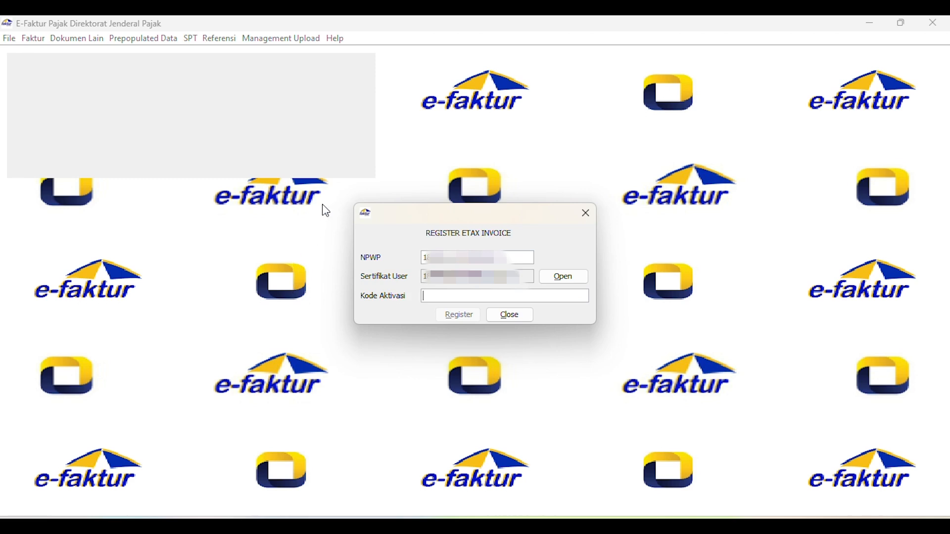
{"action": "left_click", "coordinate": [514, 321]}
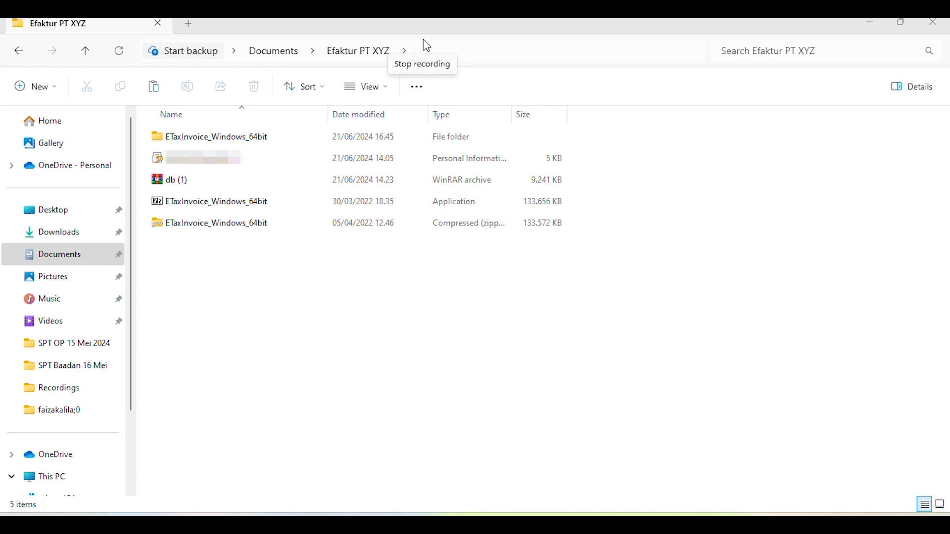
- Launch ETaxInvoice again from the ETaxInvoice_Windows_64bit folder and connect to the local database
{"action": "double_click", "coordinate": [201, 142]}
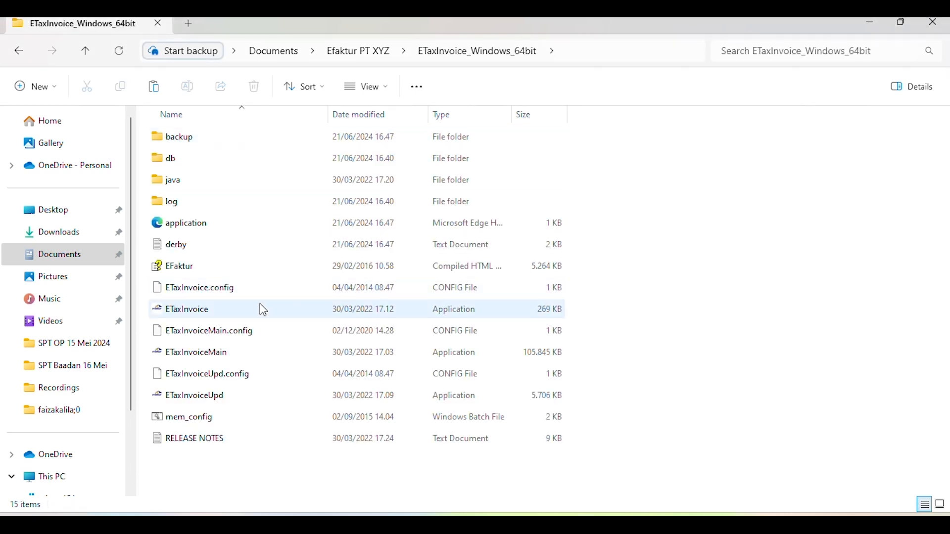
{"action": "mouse_move", "coordinate": [245, 310]}
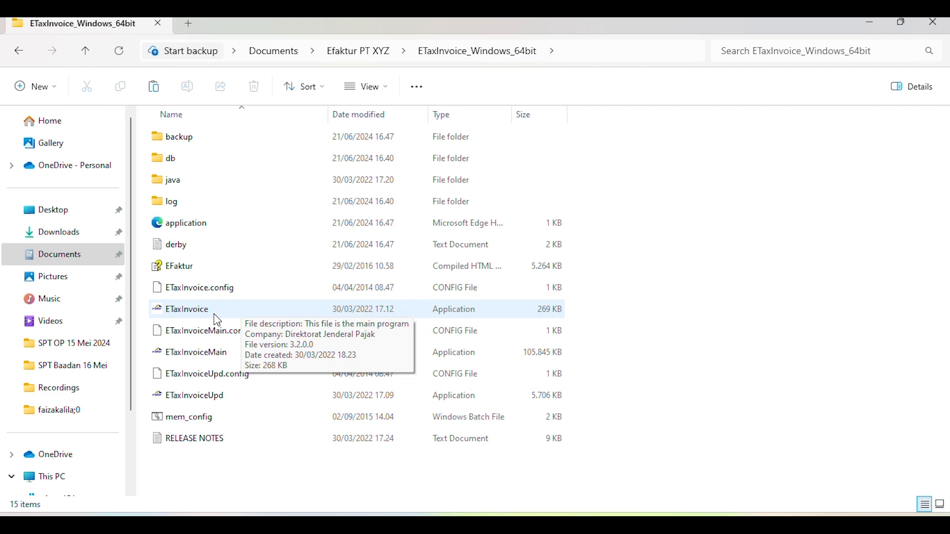
{"action": "left_click", "coordinate": [189, 311]}
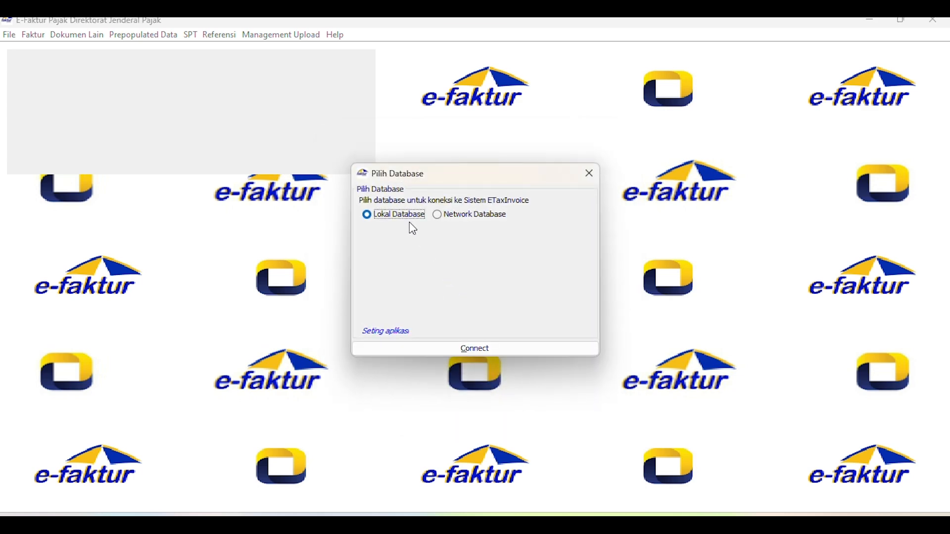
{"action": "left_click", "coordinate": [470, 349]}
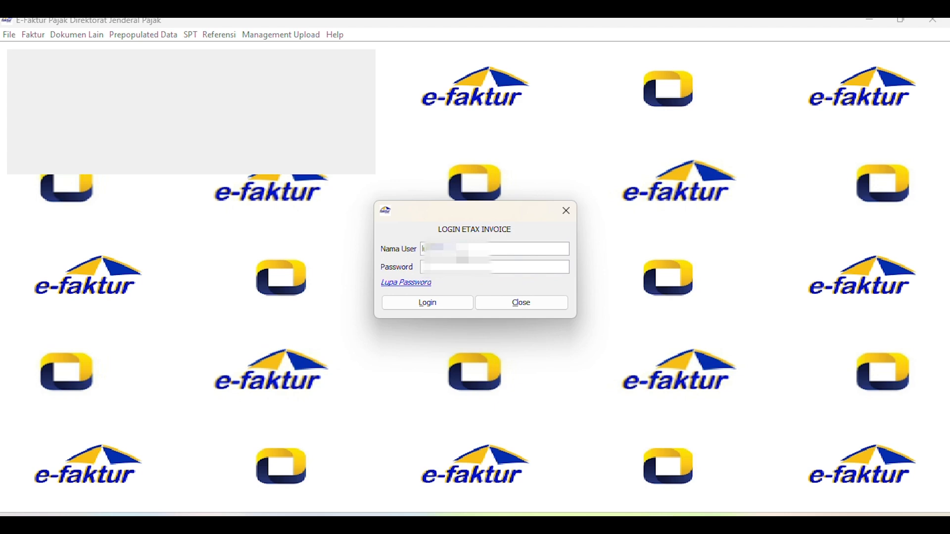
- Enter the account password and log in to e-Tax Invoice
{"action": "left_click", "coordinate": [461, 271]}
{"action": "type", "text": "••••••••"}
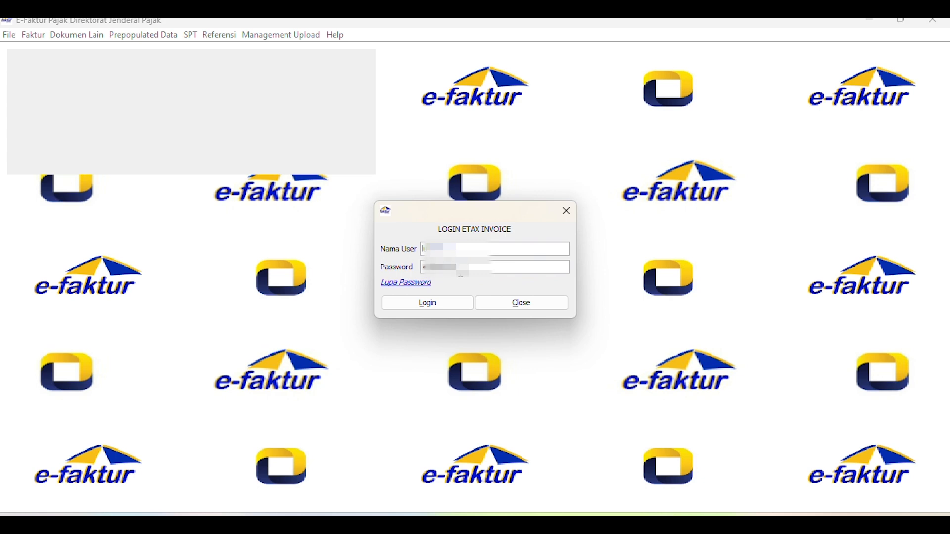
{"action": "type", "text": "•••"}
{"action": "left_click", "coordinate": [438, 305]}
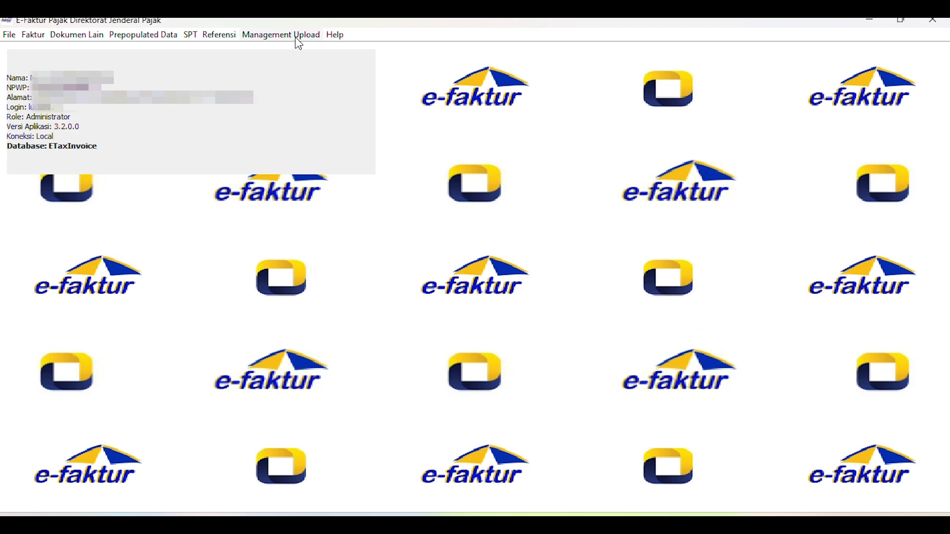
- Update the user certificate in certificate administration with the certificate file from the Efaktur PT XYZ folder, entering its passphrase
{"action": "left_click", "coordinate": [211, 38]}
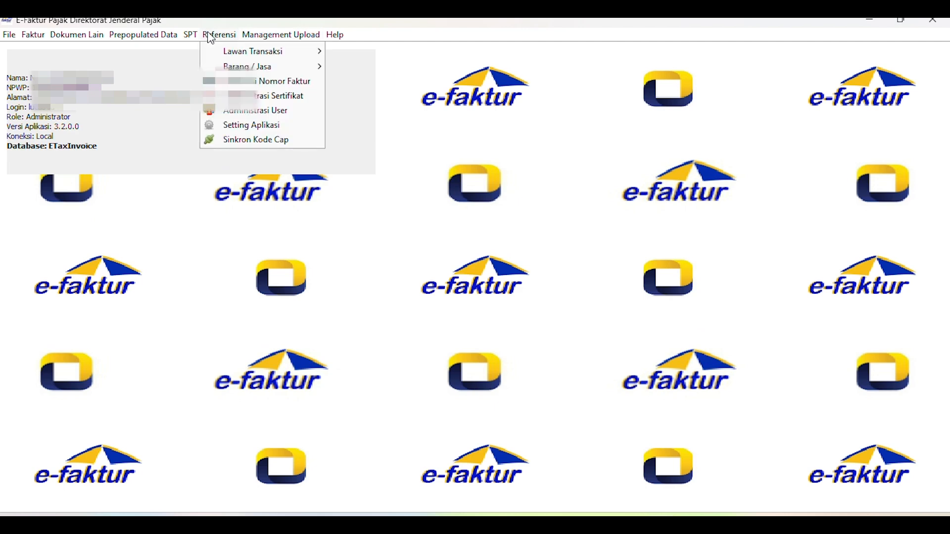
{"action": "left_click", "coordinate": [261, 98]}
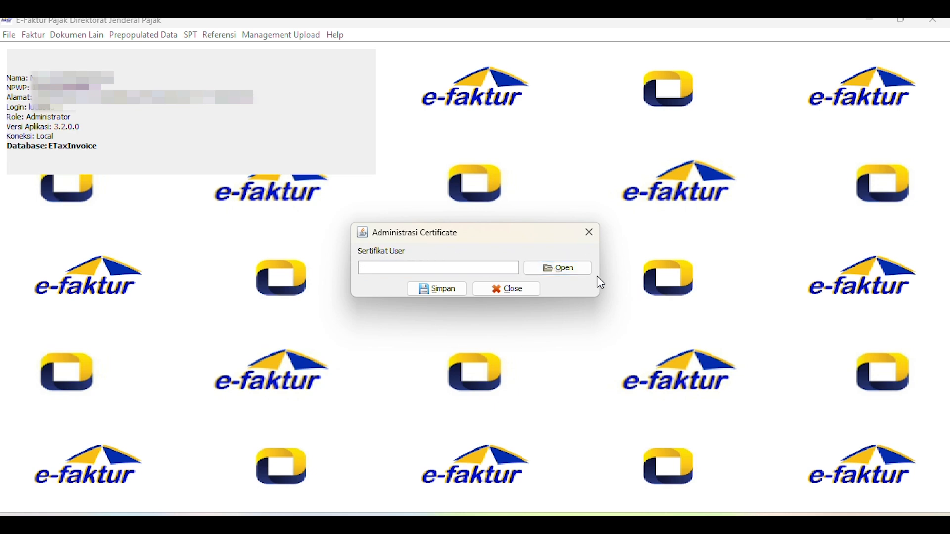
{"action": "left_click", "coordinate": [566, 274]}
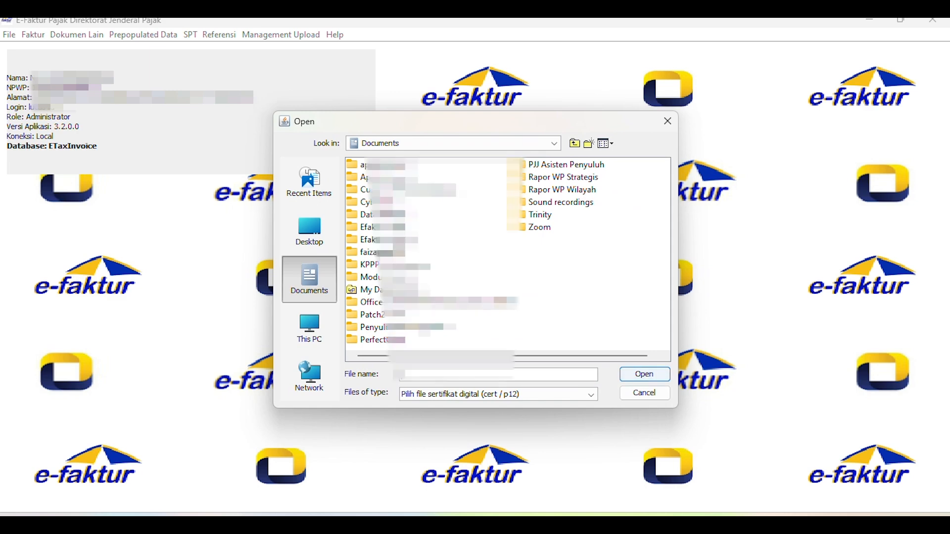
{"action": "double_click", "coordinate": [402, 240]}
{"action": "left_click", "coordinate": [403, 179]}
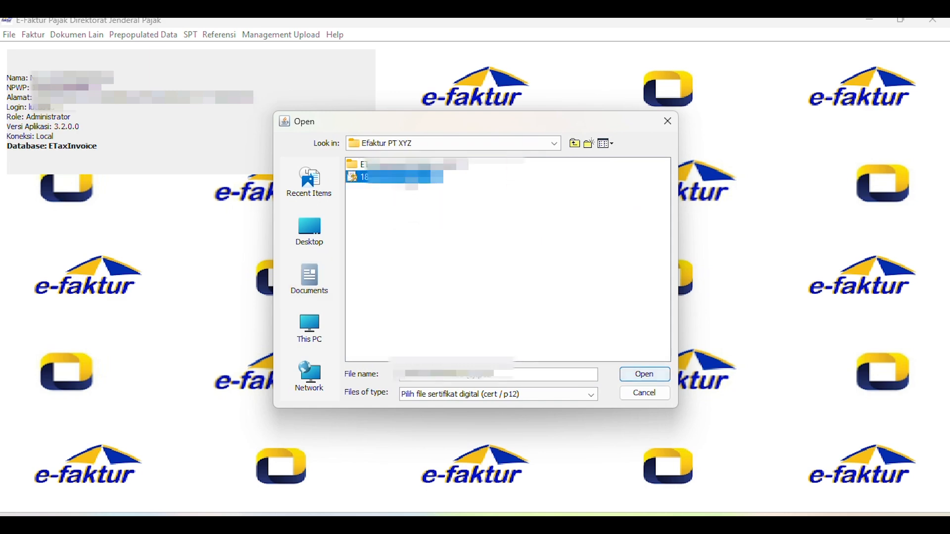
{"action": "left_click", "coordinate": [646, 375]}
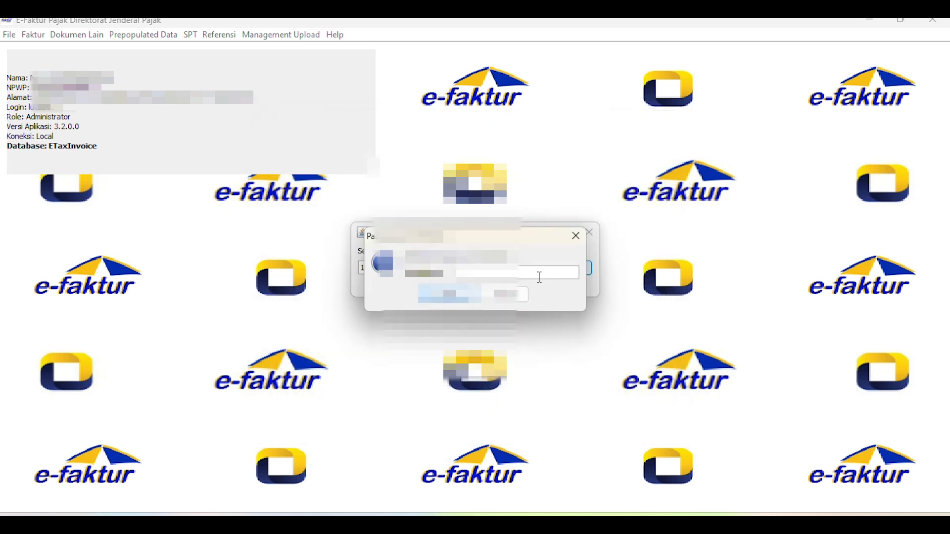
{"action": "type", "text": "********"}
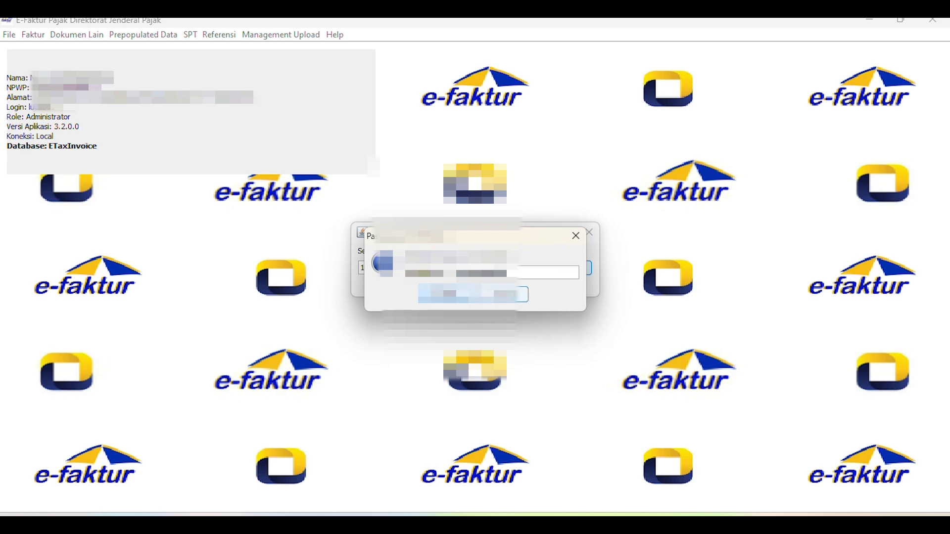
{"action": "left_click", "coordinate": [448, 296]}
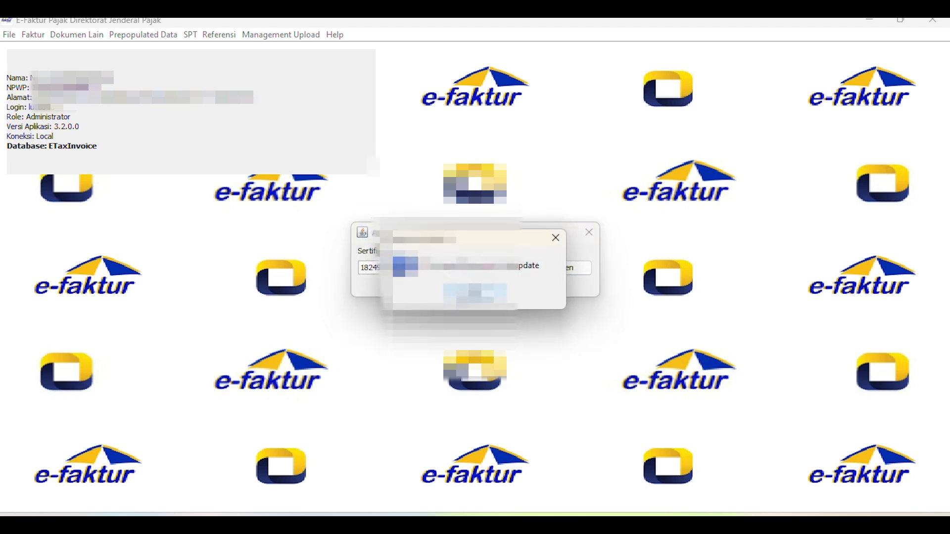
{"action": "left_click", "coordinate": [475, 293]}
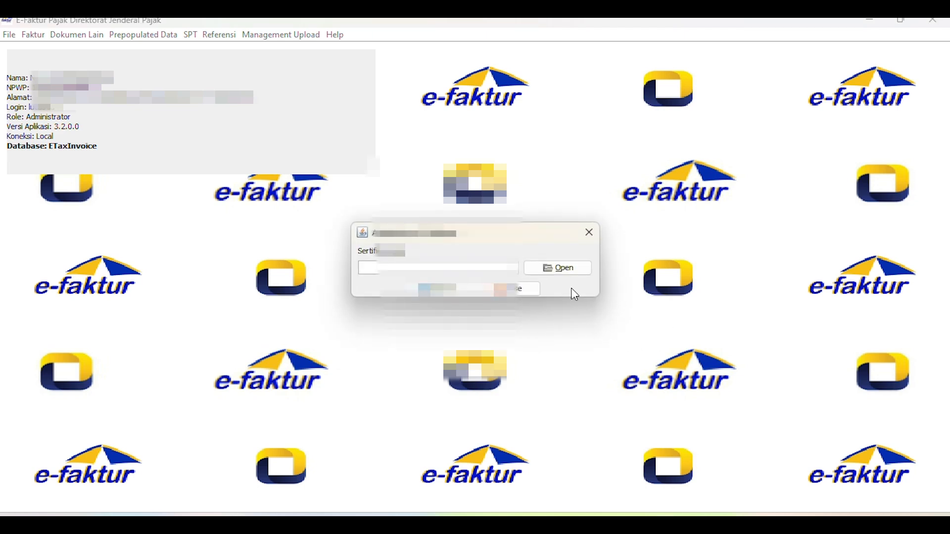
- Load the same certificate file from Efaktur PT XYZ again, enter its passphrase, and close certificate administration
{"action": "left_click", "coordinate": [541, 270]}
{"action": "double_click", "coordinate": [383, 239]}
{"action": "left_click", "coordinate": [393, 178]}
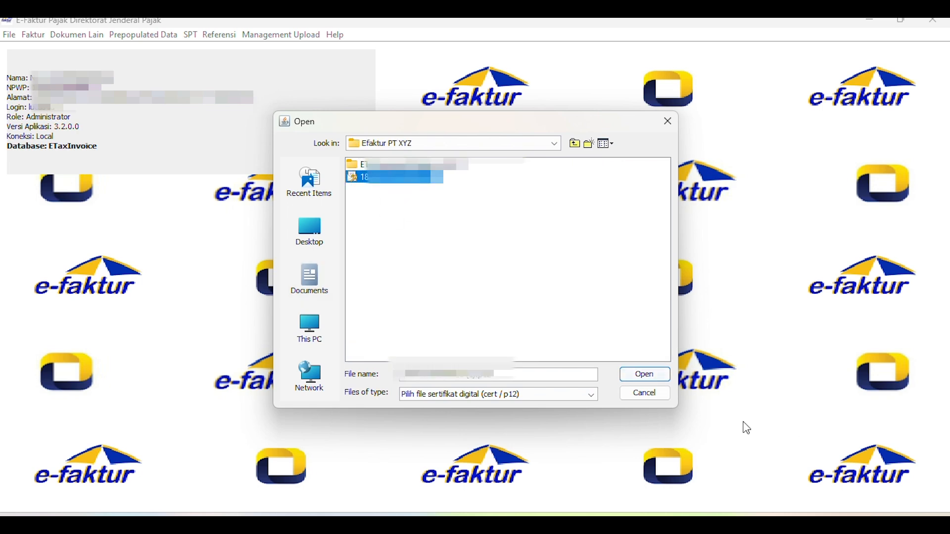
{"action": "left_click", "coordinate": [643, 372]}
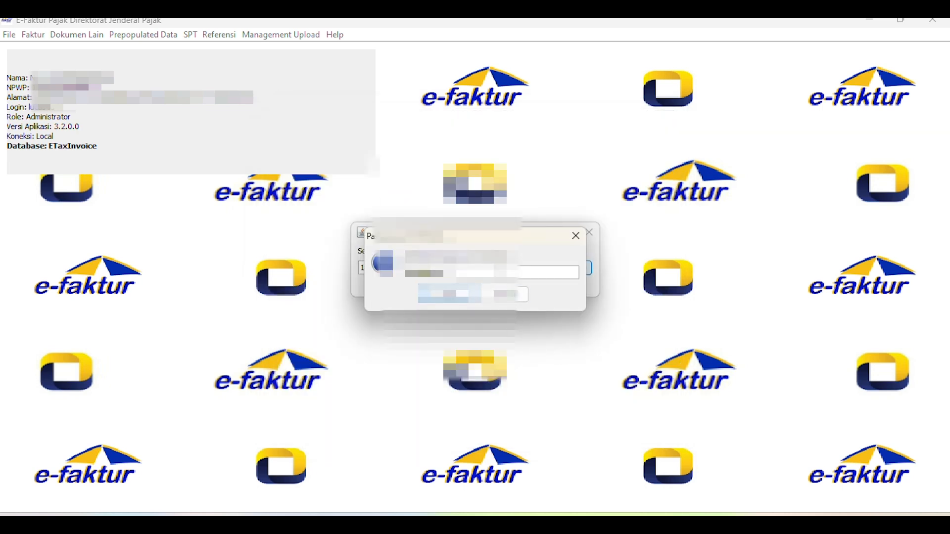
{"action": "type", "text": "***********"}
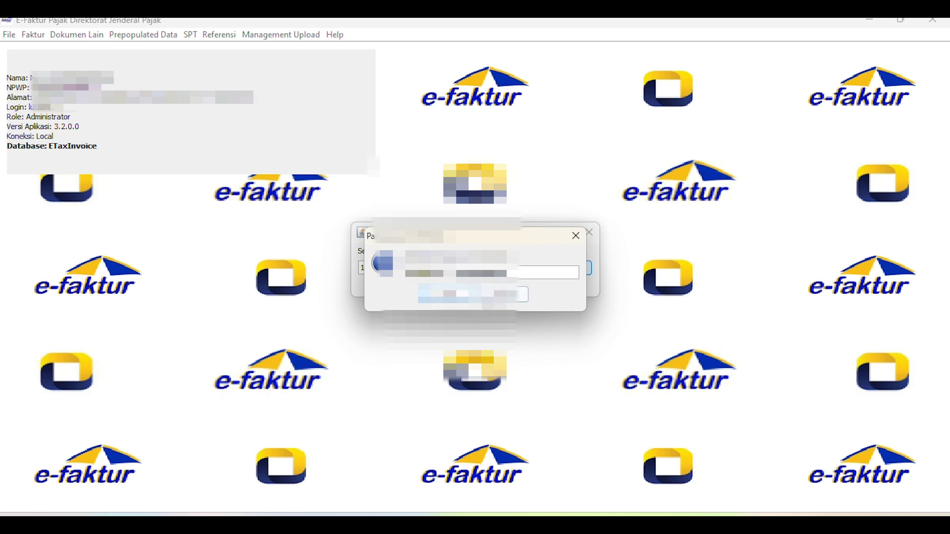
{"action": "left_click", "coordinate": [460, 296]}
{"action": "left_click", "coordinate": [460, 296]}
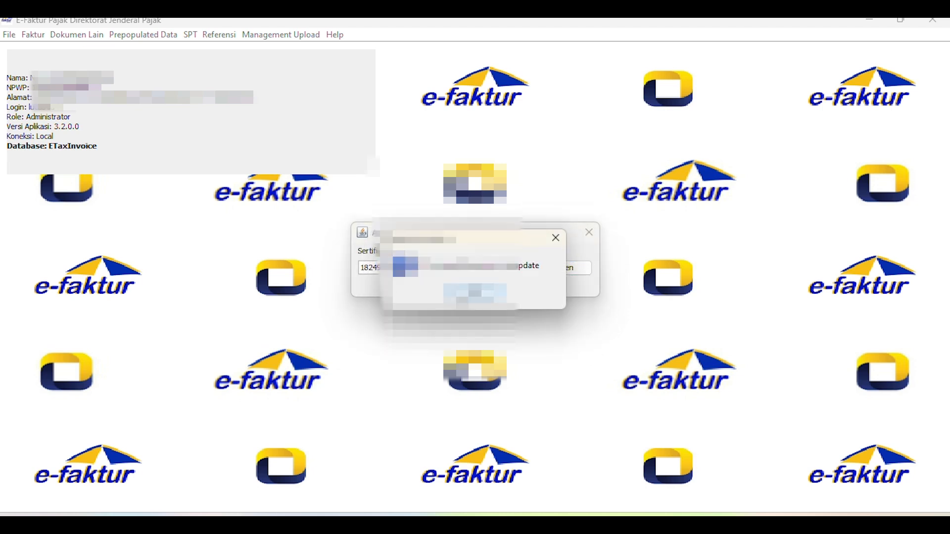
{"action": "left_click", "coordinate": [460, 296]}
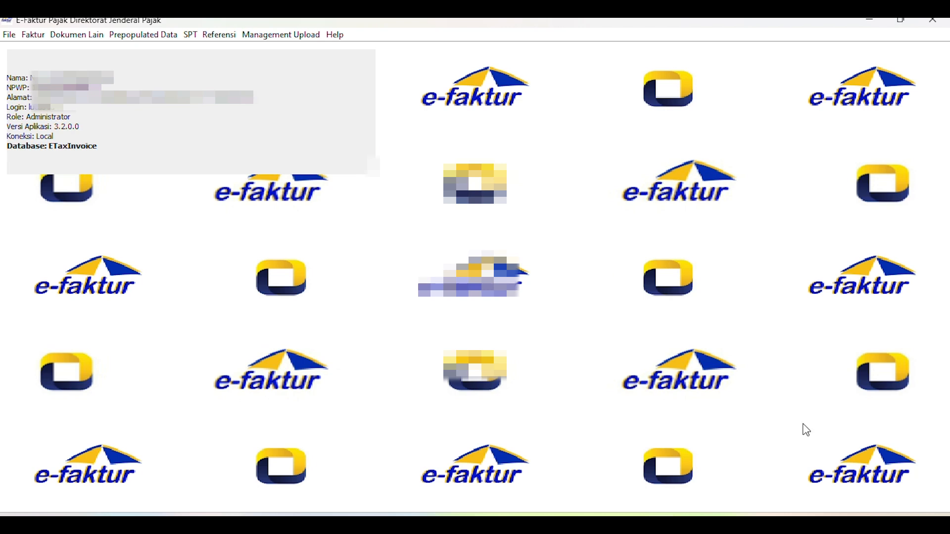
- Save the company's Profil PKP and agree to close the application so the updated profile takes effect
{"action": "left_click", "coordinate": [279, 36]}
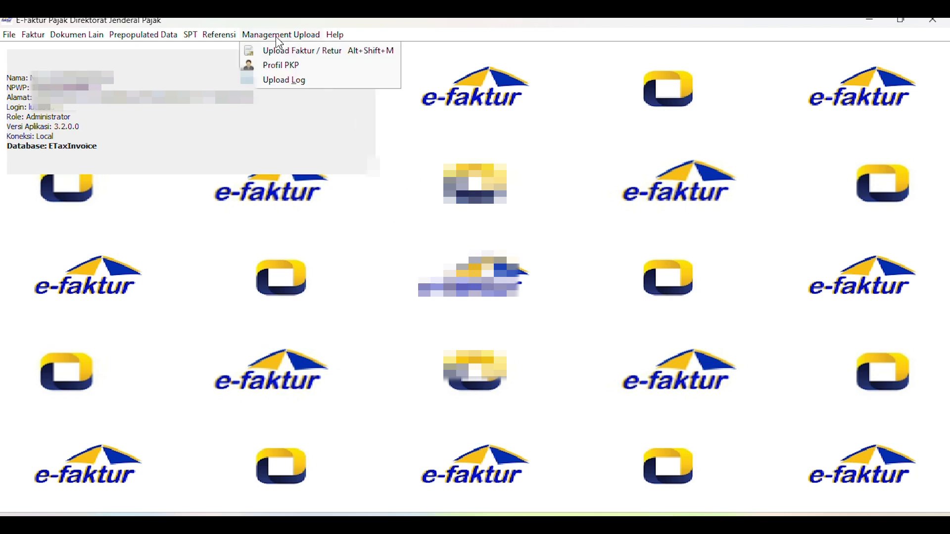
{"action": "left_click", "coordinate": [278, 67]}
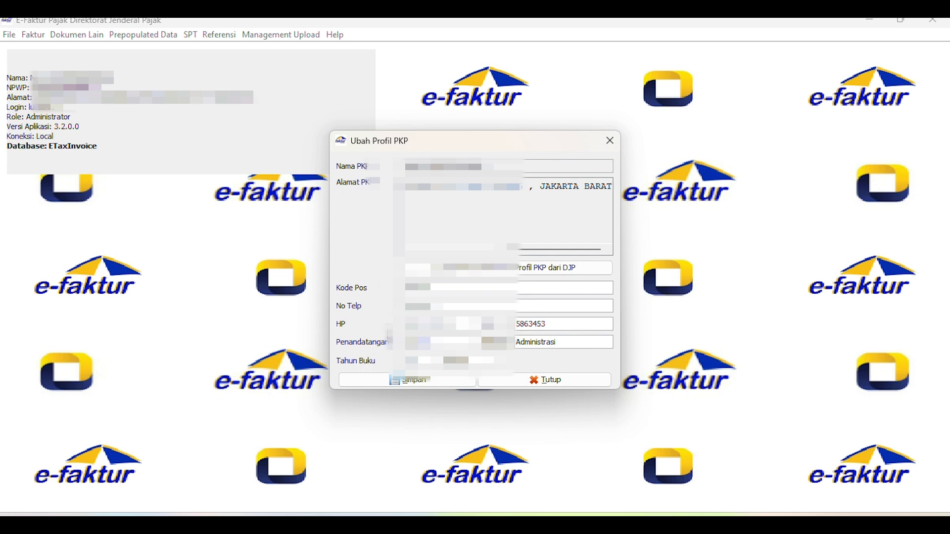
{"action": "left_click", "coordinate": [413, 383]}
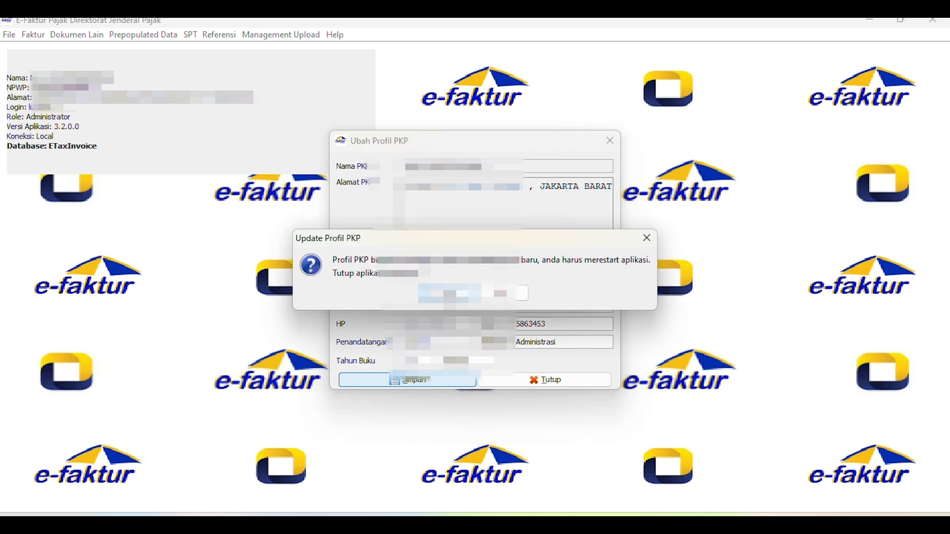
{"action": "left_click", "coordinate": [445, 294]}
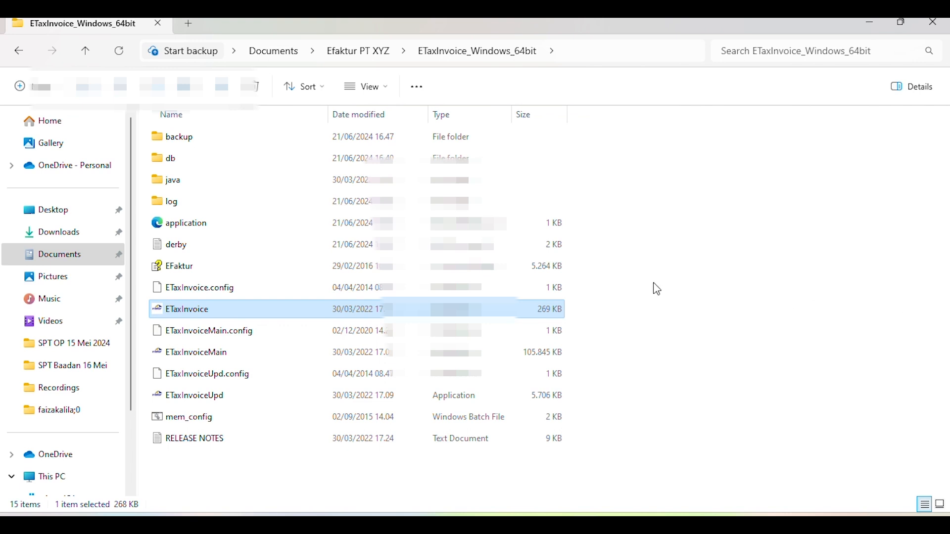
- Relaunch ETaxInvoice from the ETaxInvoice_Windows_64bit folder and connect to the local database
{"action": "mouse_move", "coordinate": [177, 316]}
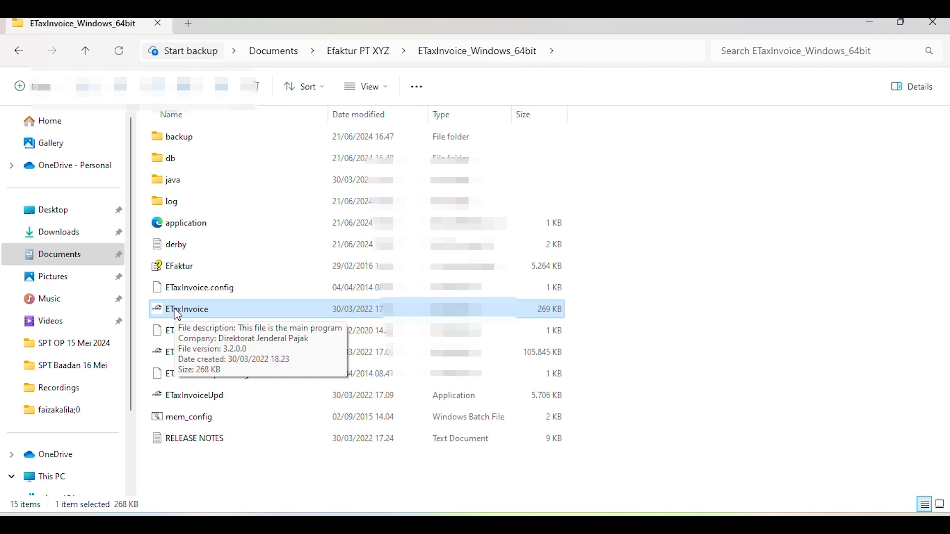
{"action": "double_click", "coordinate": [193, 315]}
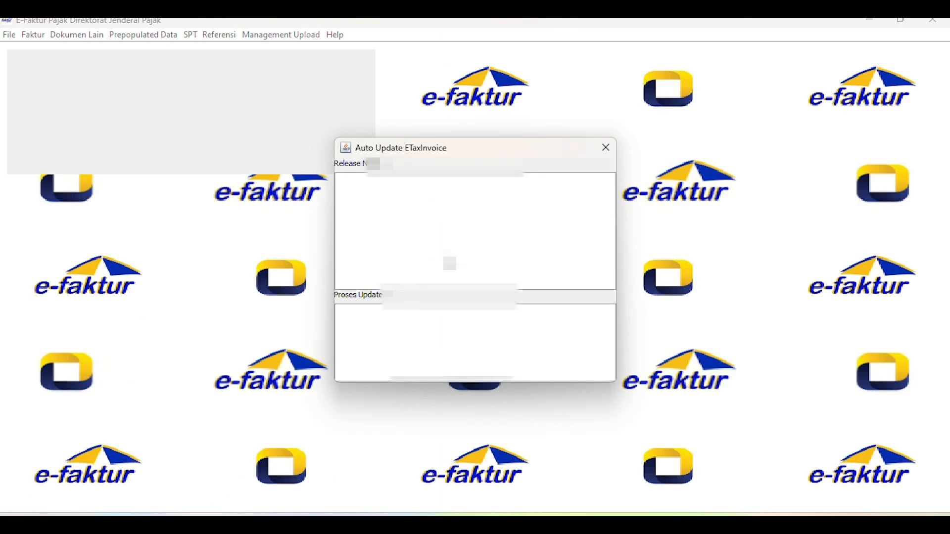
{"action": "left_click", "coordinate": [475, 349]}
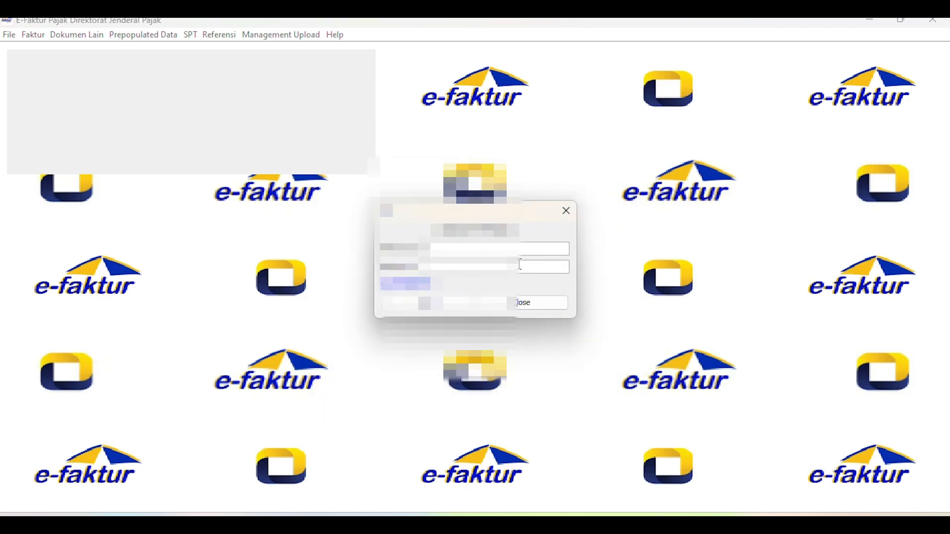
- Enter the username and account password and log in to e-Faktur
{"action": "type", "text": "aadmin"}
{"action": "left_click", "coordinate": [520, 265]}
{"action": "type", "text": "**********"}
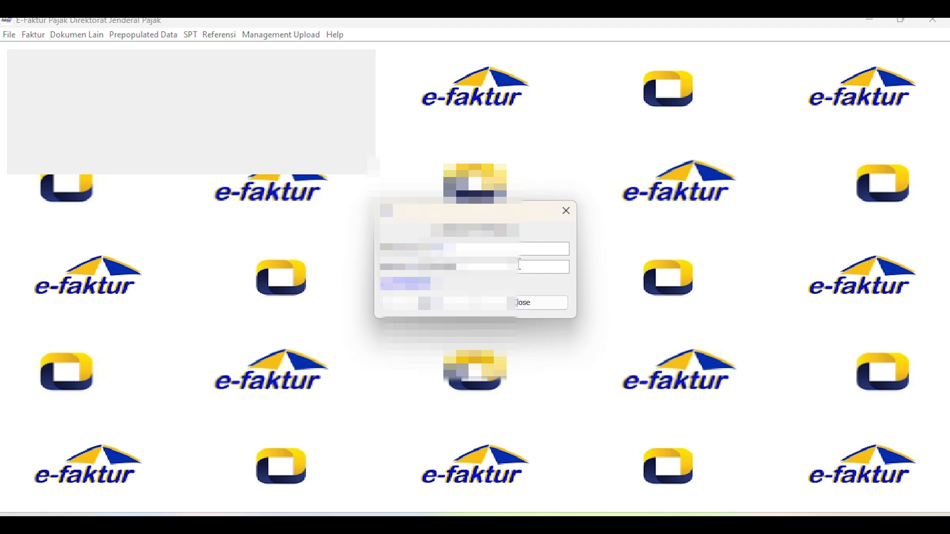
{"action": "left_click", "coordinate": [435, 304]}
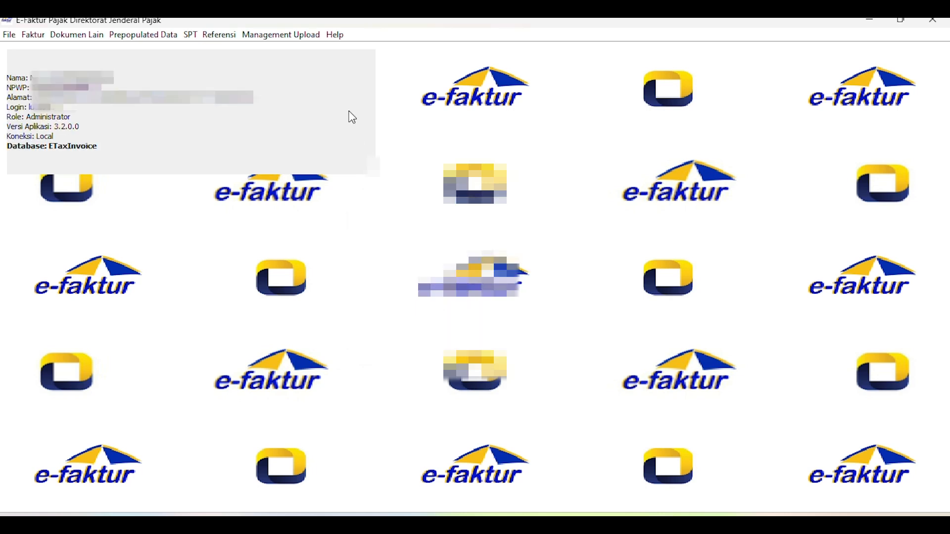
- Start the uploader in the Faktur / Retur upload monitor and load the certificate file from Efaktur PT XYZ, entering its passphrase
{"action": "left_click", "coordinate": [299, 36]}
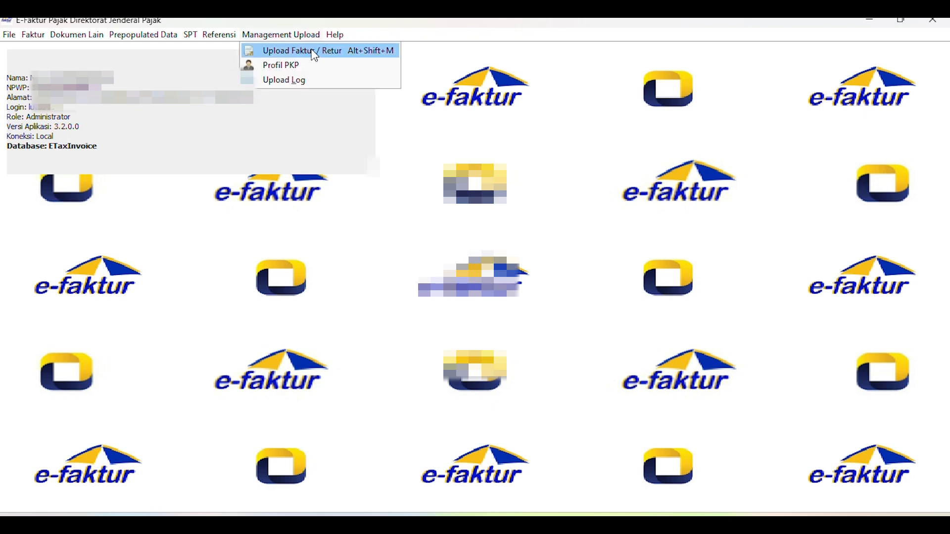
{"action": "left_click", "coordinate": [315, 53]}
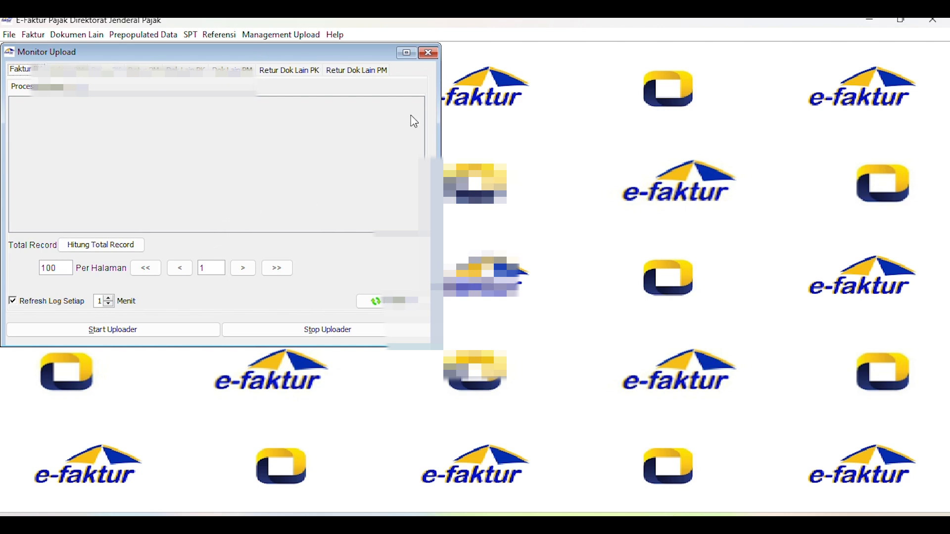
{"action": "left_click", "coordinate": [121, 329]}
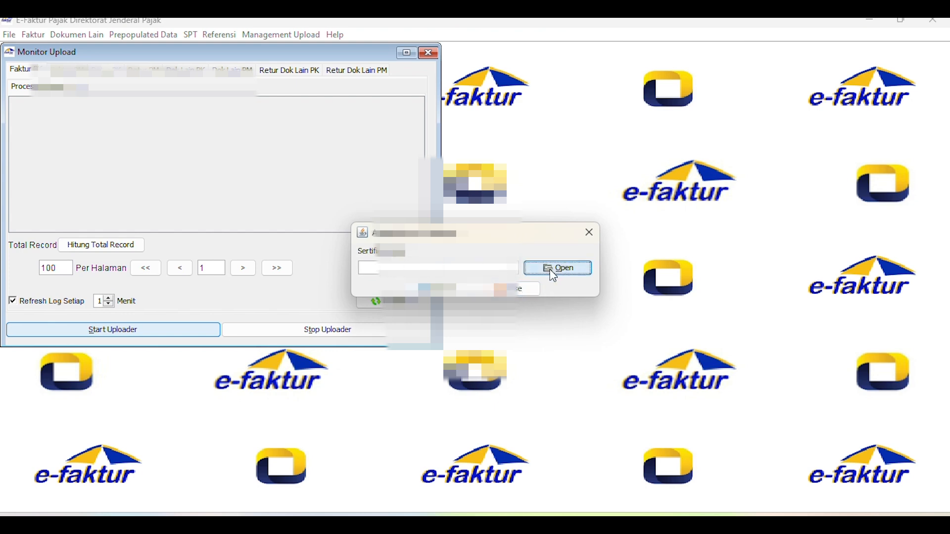
{"action": "left_click", "coordinate": [565, 271]}
{"action": "double_click", "coordinate": [376, 240]}
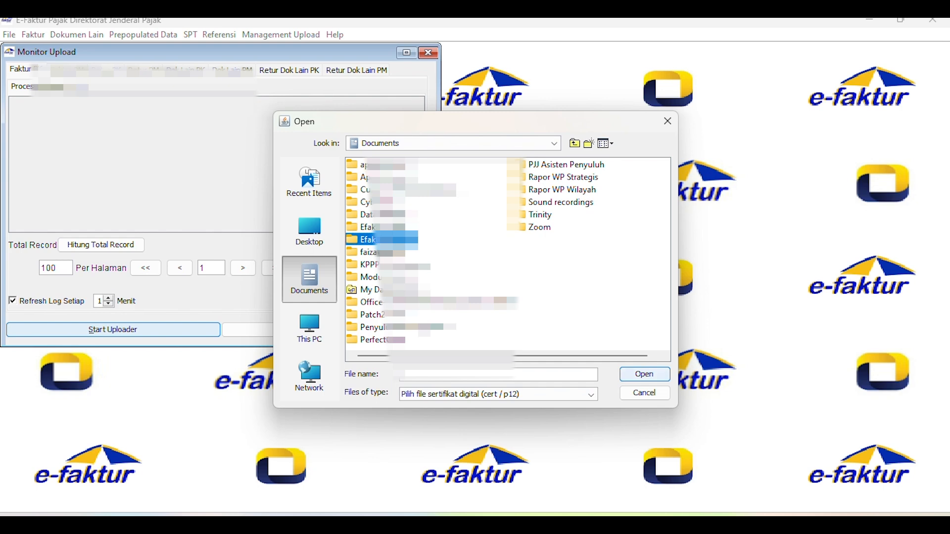
{"action": "left_click", "coordinate": [395, 177]}
{"action": "left_click", "coordinate": [648, 374]}
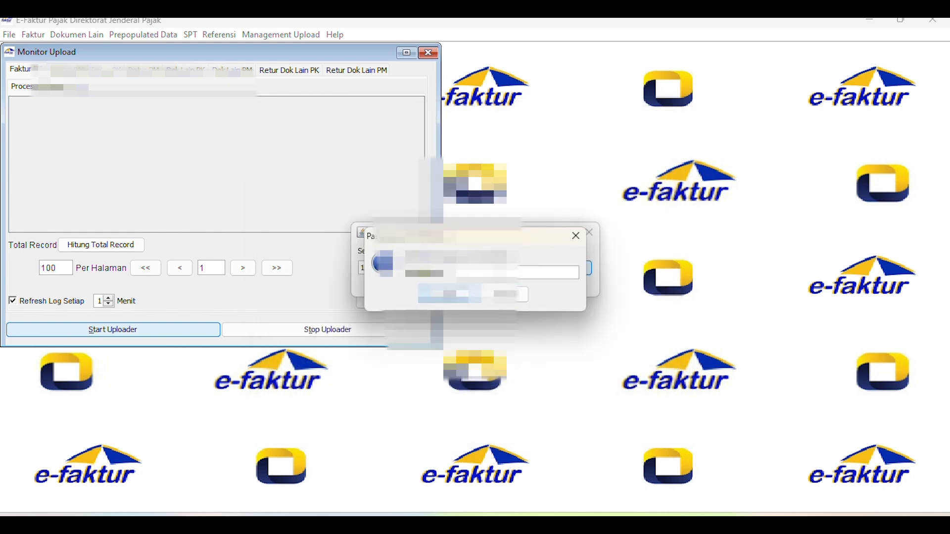
{"action": "type", "text": "••••••••••"}
{"action": "key", "text": "Return"}
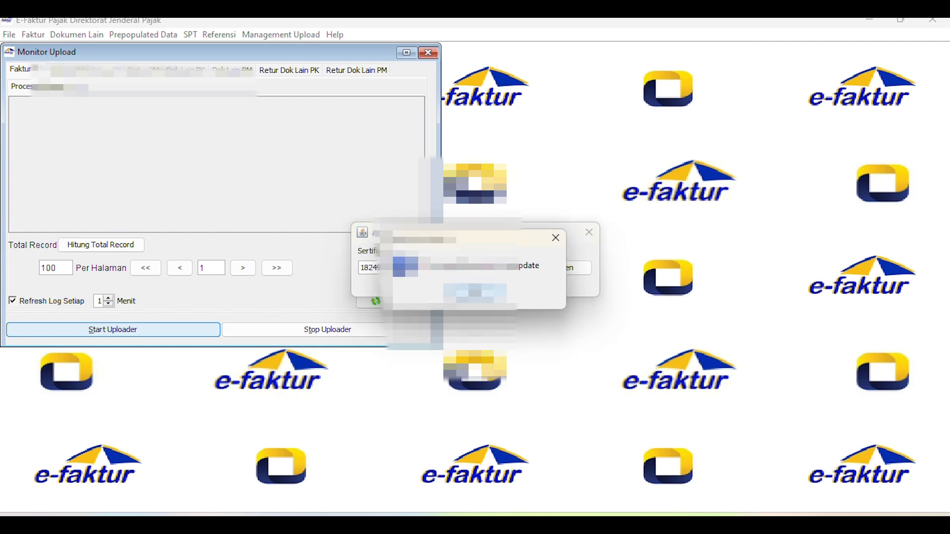
{"action": "left_click", "coordinate": [453, 293]}
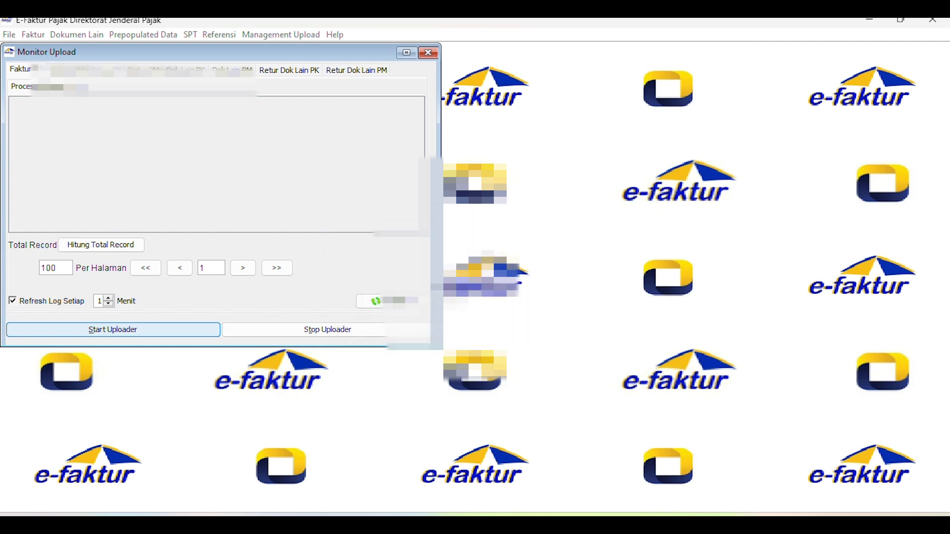
- Start the uploader again and complete the PKP user login with the captcha code and account password
{"action": "left_click", "coordinate": [111, 333]}
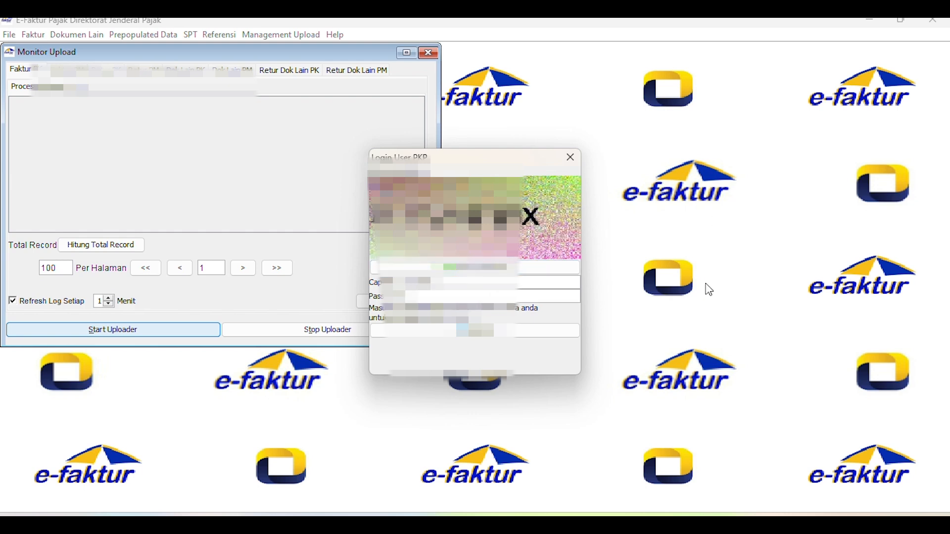
{"action": "type", "text": "•••••••"}
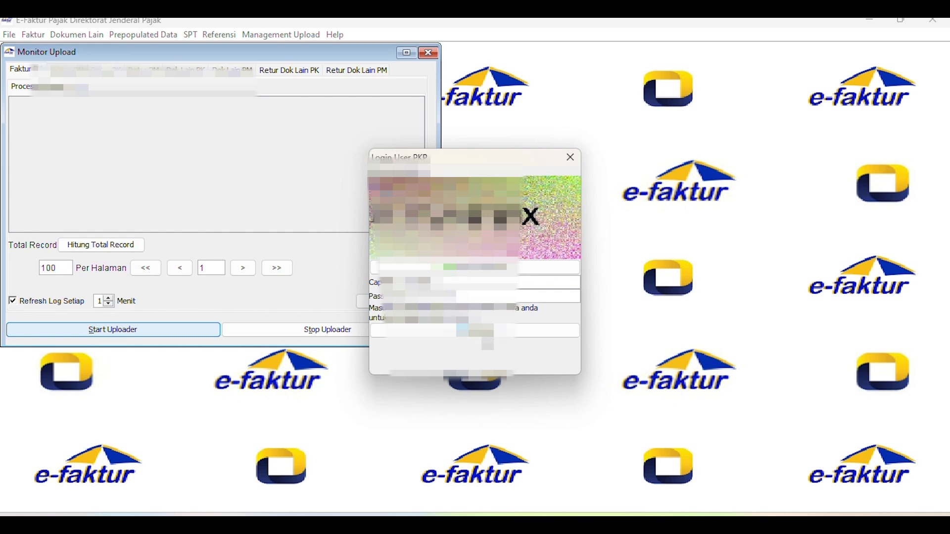
{"action": "left_click", "coordinate": [484, 333]}
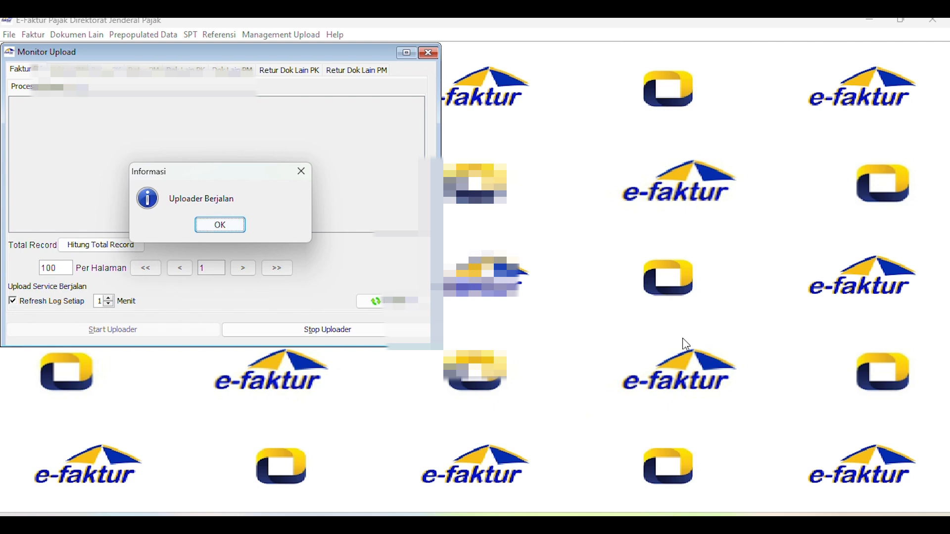
{"action": "left_click", "coordinate": [221, 226]}
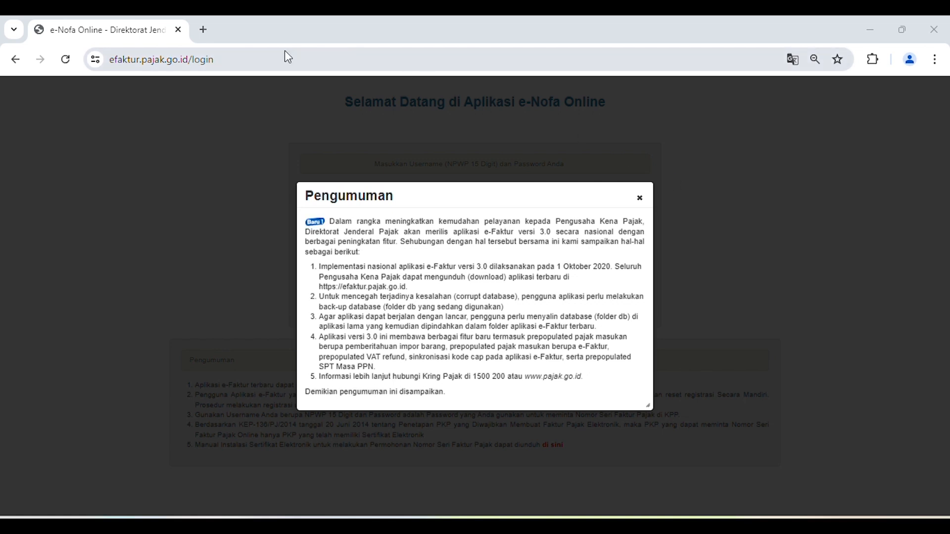
- Switch to Chrome, open web-efaktur.pajak.go.id in a new tab to check the login page, and close that tab
{"action": "left_click", "coordinate": [211, 23]}
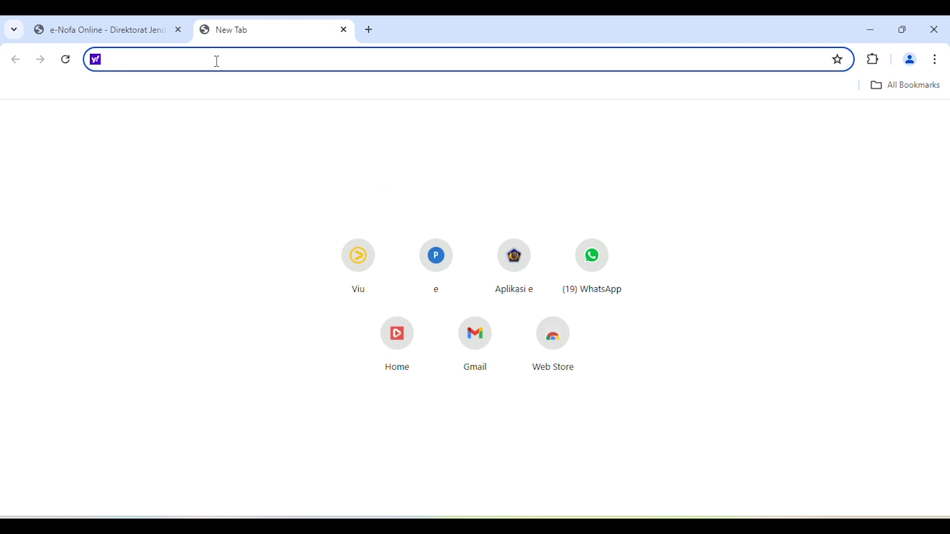
{"action": "type", "text": "we"}
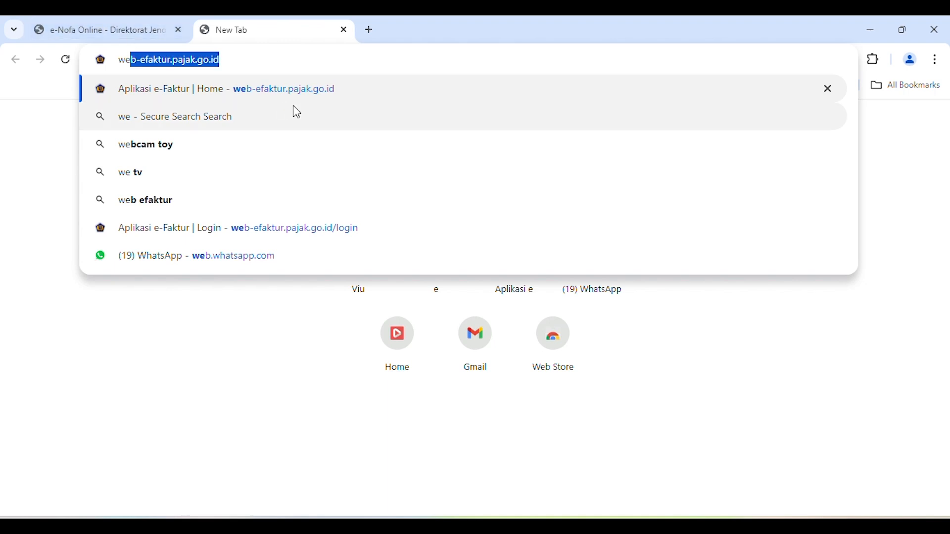
{"action": "key", "text": "Return"}
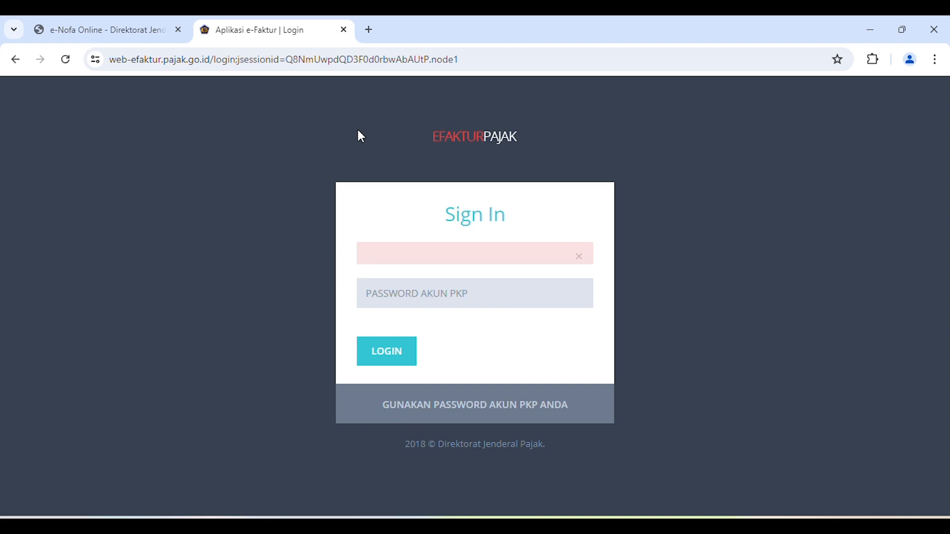
{"action": "left_click", "coordinate": [344, 32]}
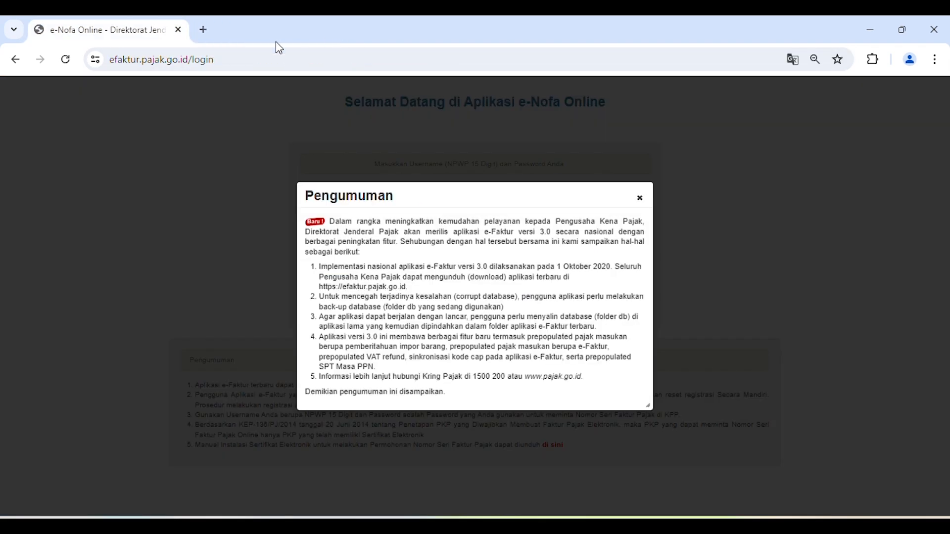
- Open the Manage certificates window from Chrome's privacy and security settings in a new tab
{"action": "left_click", "coordinate": [204, 31]}
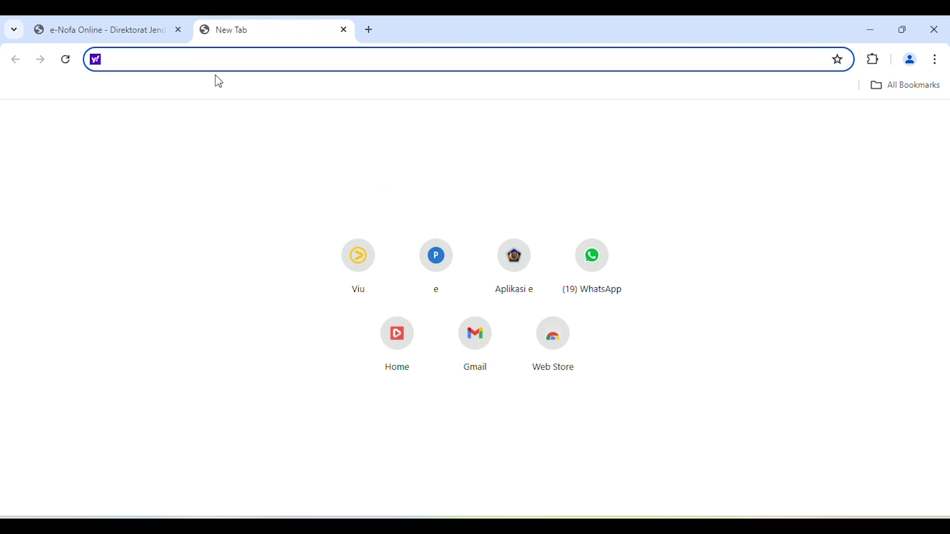
{"action": "left_click", "coordinate": [938, 60]}
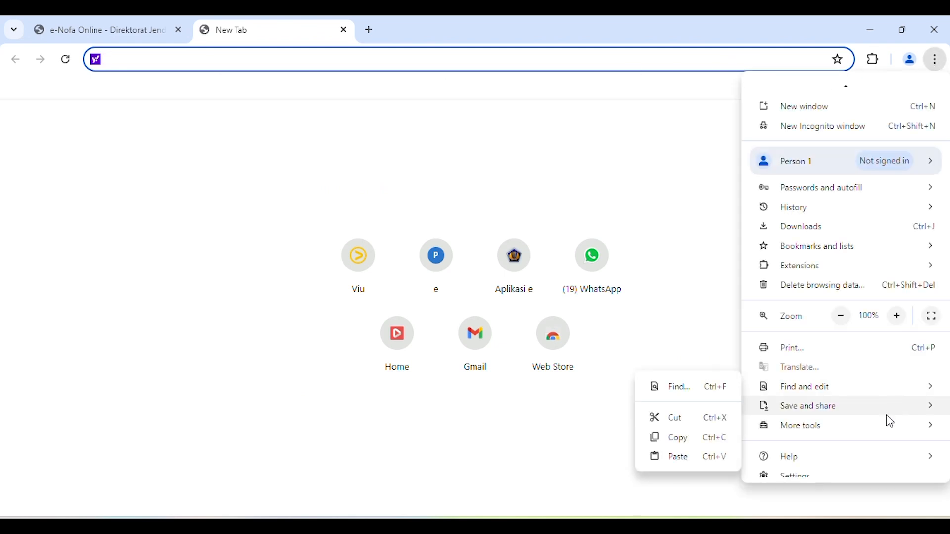
{"action": "scroll", "coordinate": [866, 475], "scroll_direction": "down", "scroll_amount": 1}
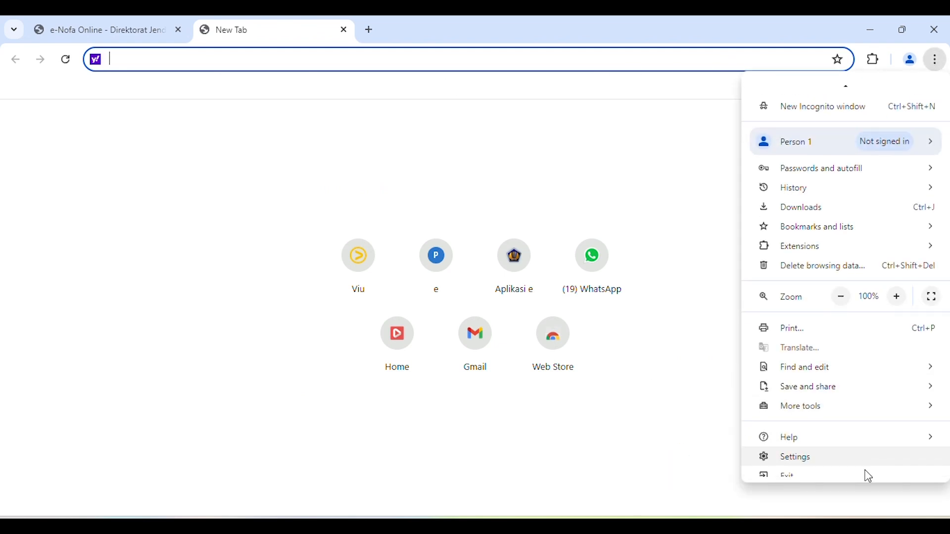
{"action": "left_click", "coordinate": [797, 456]}
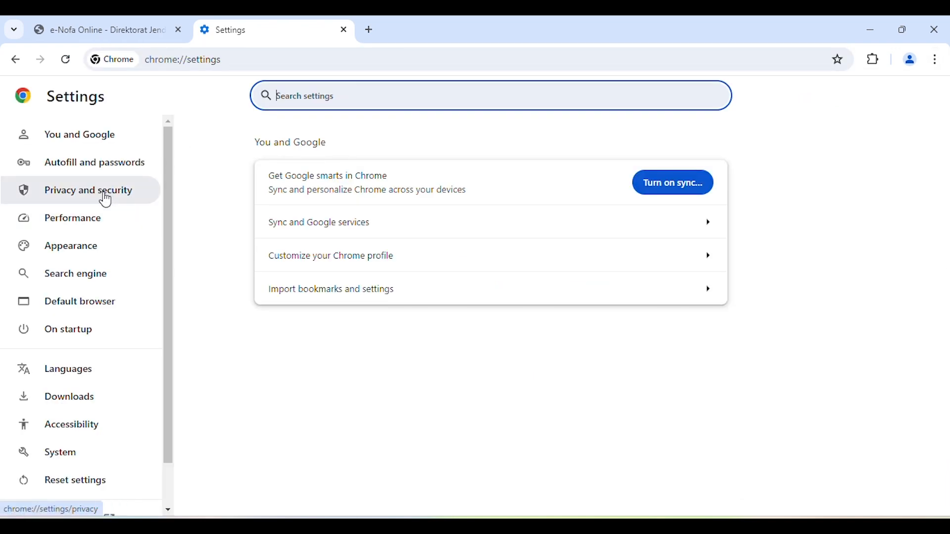
{"action": "left_click", "coordinate": [106, 200]}
{"action": "scroll", "coordinate": [322, 368], "scroll_direction": "down", "scroll_amount": 3}
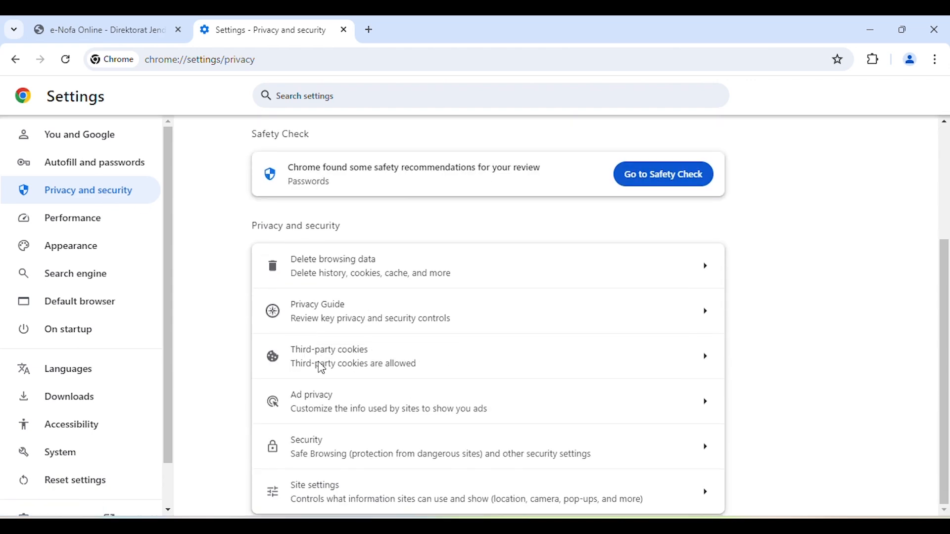
{"action": "left_click", "coordinate": [366, 452]}
{"action": "scroll", "coordinate": [478, 314], "scroll_direction": "down", "scroll_amount": 12}
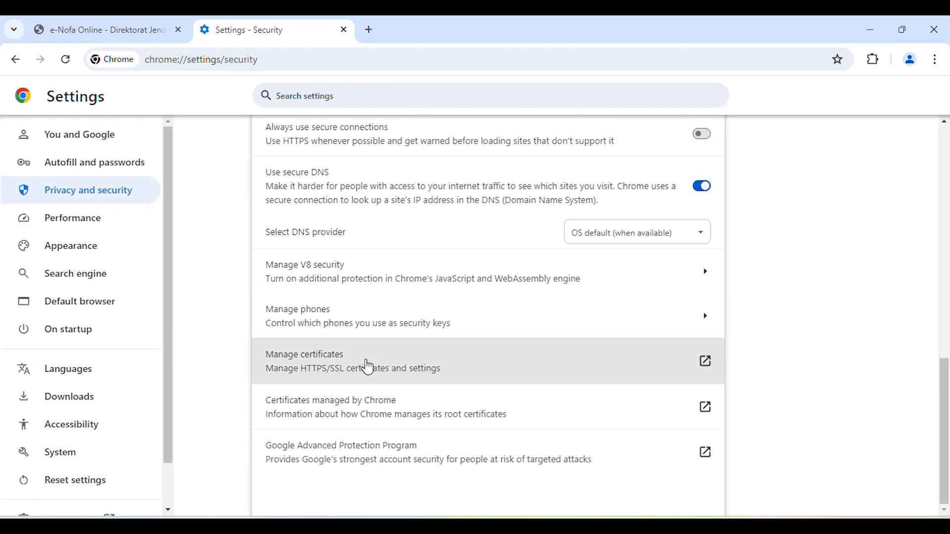
{"action": "left_click", "coordinate": [368, 367]}
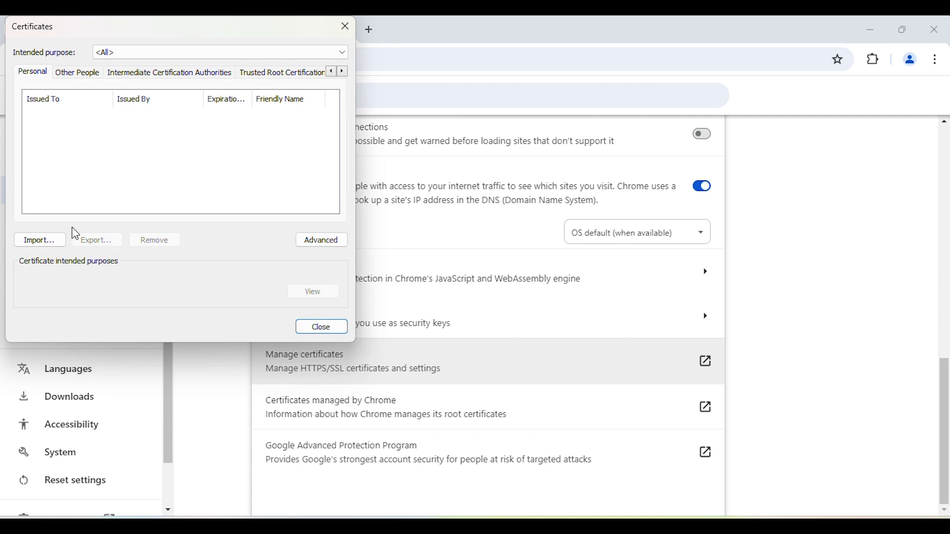
- Start a certificate import and choose the personal information exchange file from the Efaktur PT XYZ folder, showing All Files
{"action": "left_click", "coordinate": [38, 241]}
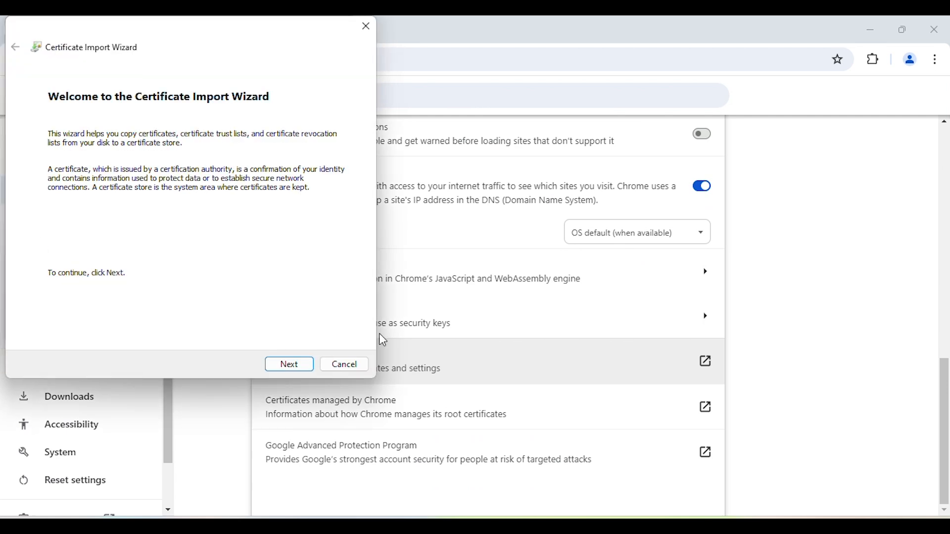
{"action": "left_click", "coordinate": [293, 369]}
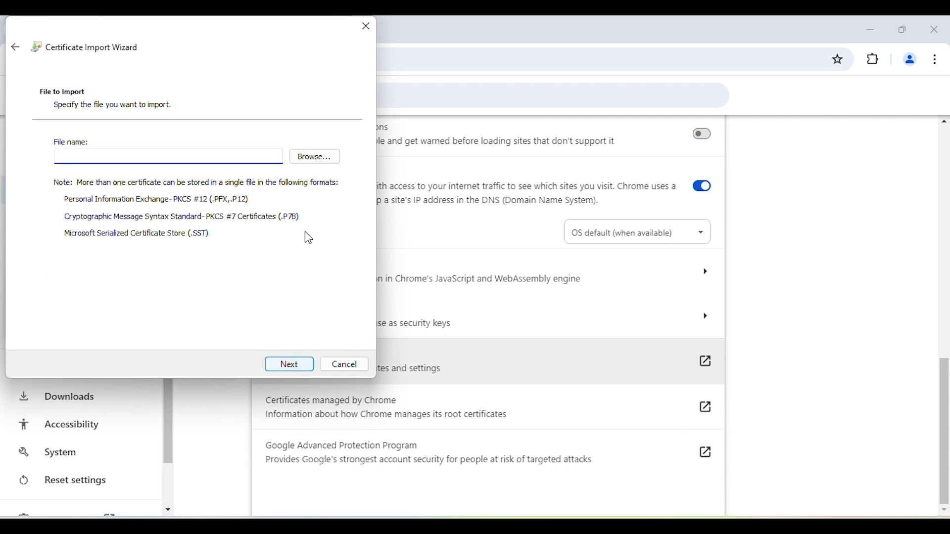
{"action": "left_click", "coordinate": [319, 163]}
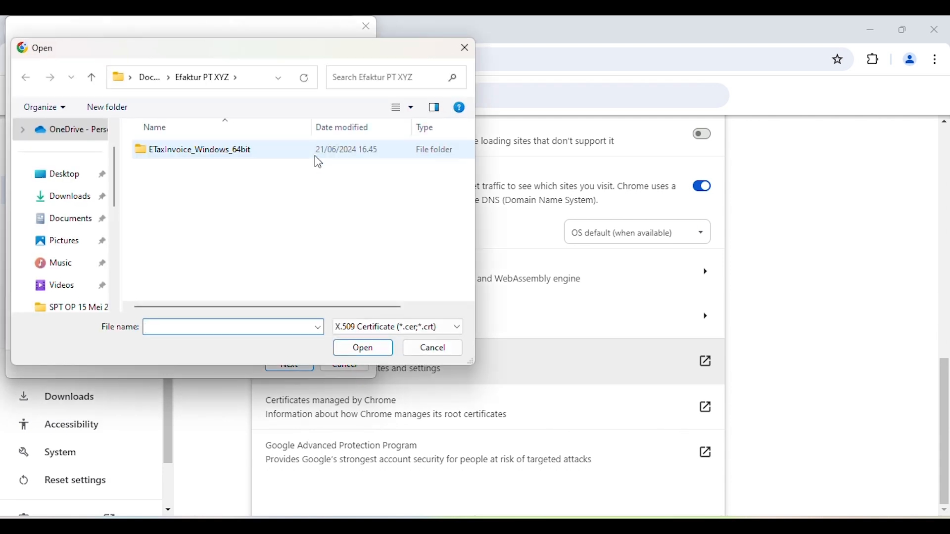
{"action": "left_click", "coordinate": [77, 225]}
{"action": "left_click", "coordinate": [187, 279]}
{"action": "double_click", "coordinate": [187, 280]}
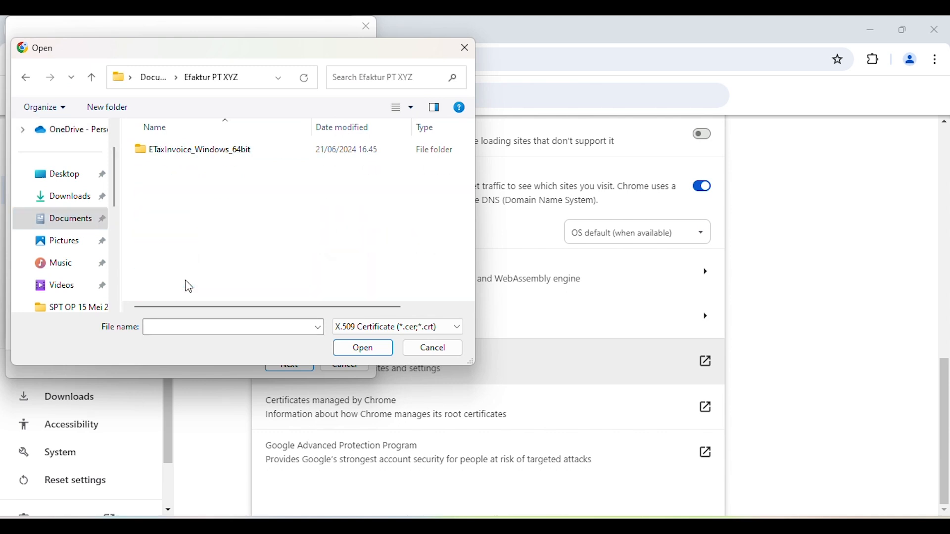
{"action": "left_click", "coordinate": [367, 329]}
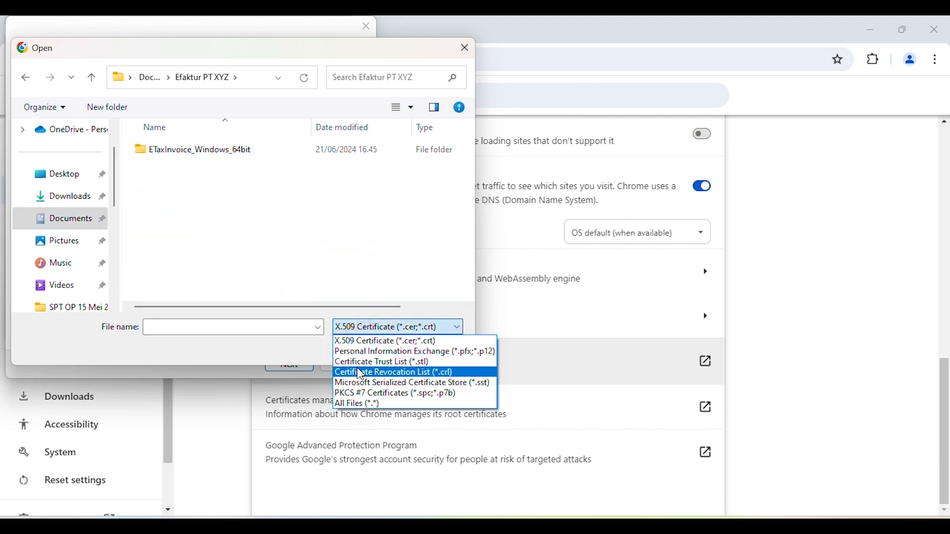
{"action": "left_click", "coordinate": [357, 402]}
{"action": "left_click", "coordinate": [181, 169]}
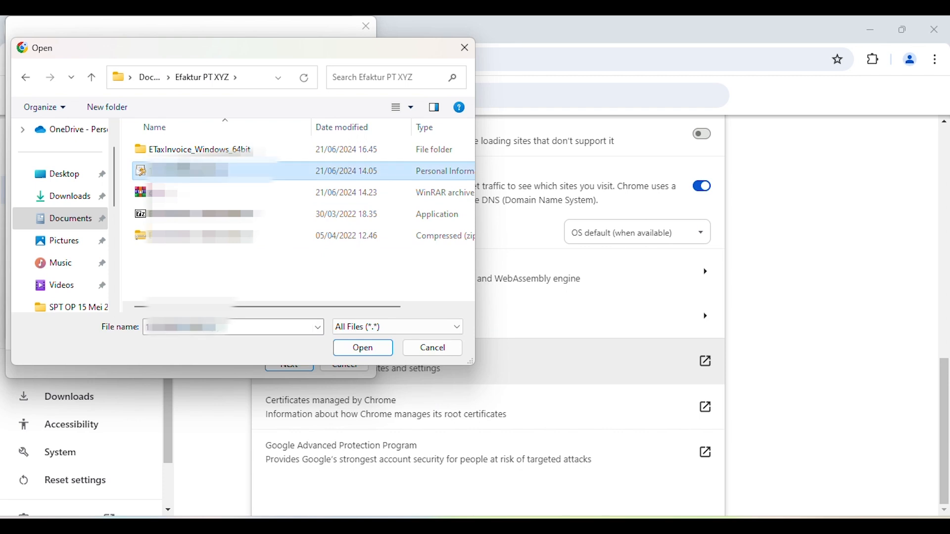
{"action": "left_click", "coordinate": [365, 351]}
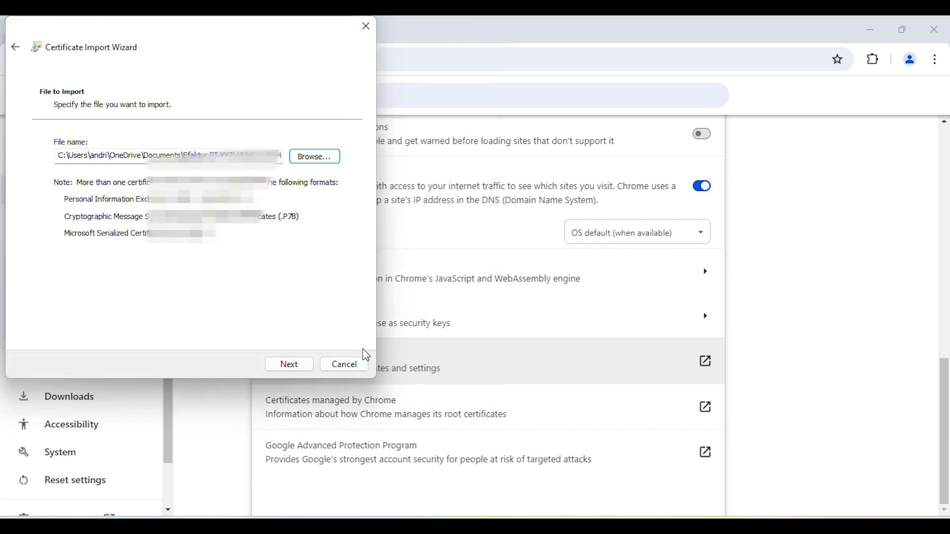
{"action": "left_click", "coordinate": [297, 369]}
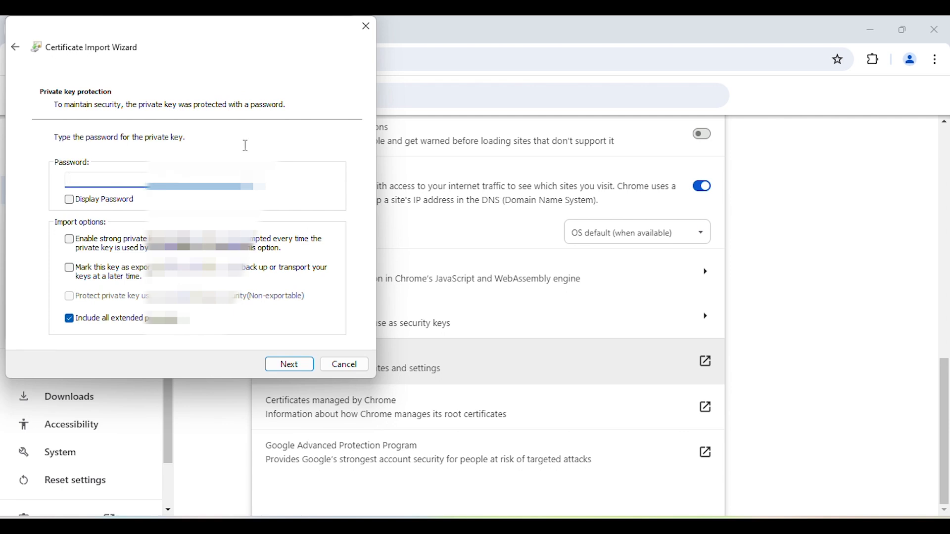
- Enter the private key password, complete the import into the Personal store, and close the Certificates window
{"action": "type", "text": "••••••••••"}
{"action": "left_click", "coordinate": [284, 369]}
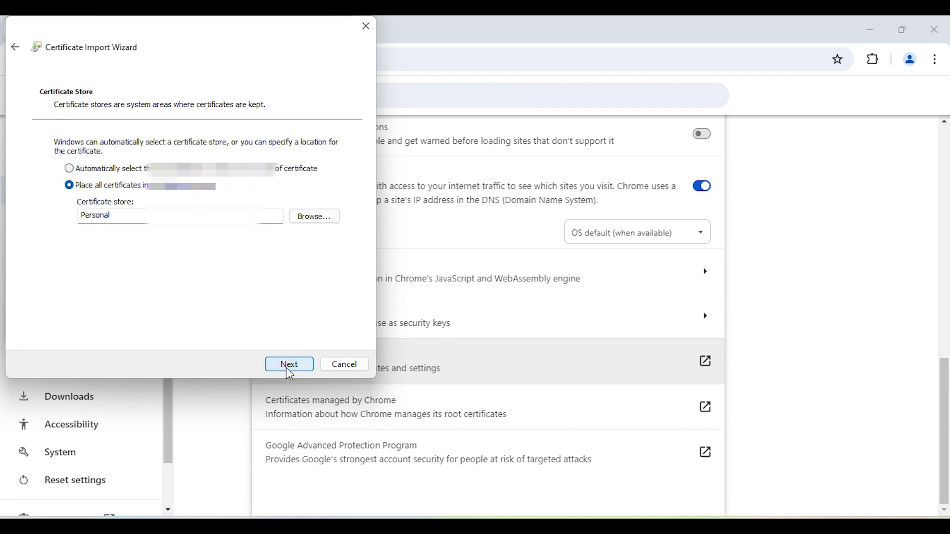
{"action": "left_click", "coordinate": [289, 368]}
{"action": "left_click", "coordinate": [286, 368]}
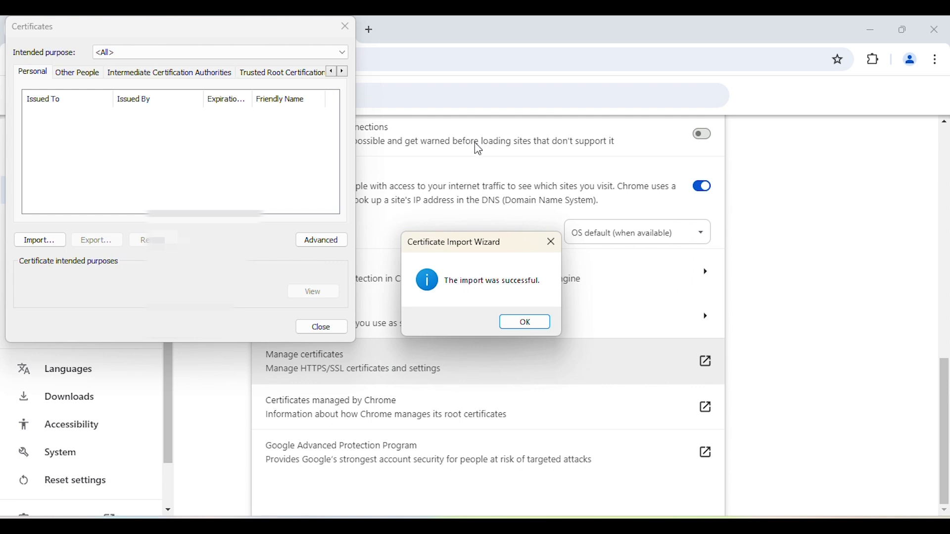
{"action": "left_click", "coordinate": [536, 322]}
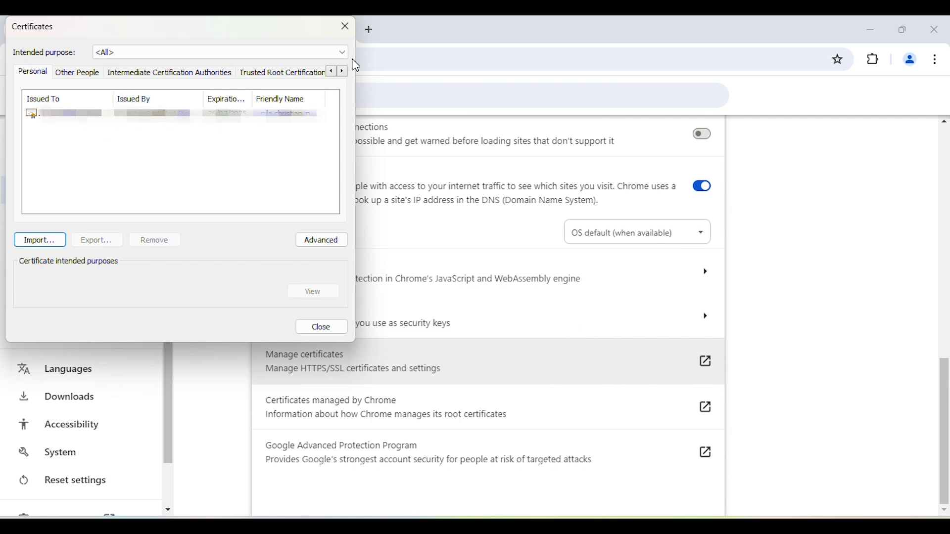
{"action": "left_click", "coordinate": [322, 334]}
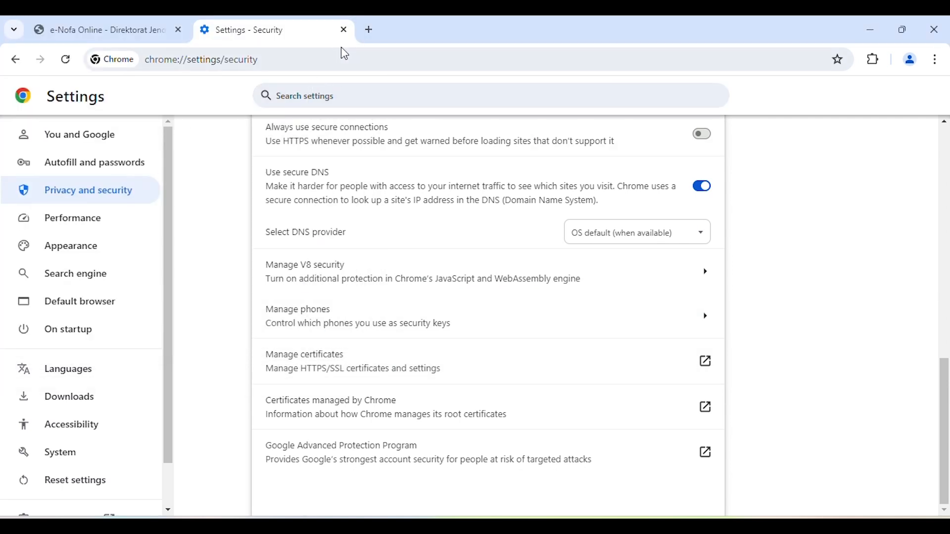
- Try opening web-efaktur.pajak.go.id in a new tab, and close both the Settings and e-Faktur login tabs
{"action": "left_click", "coordinate": [368, 29]}
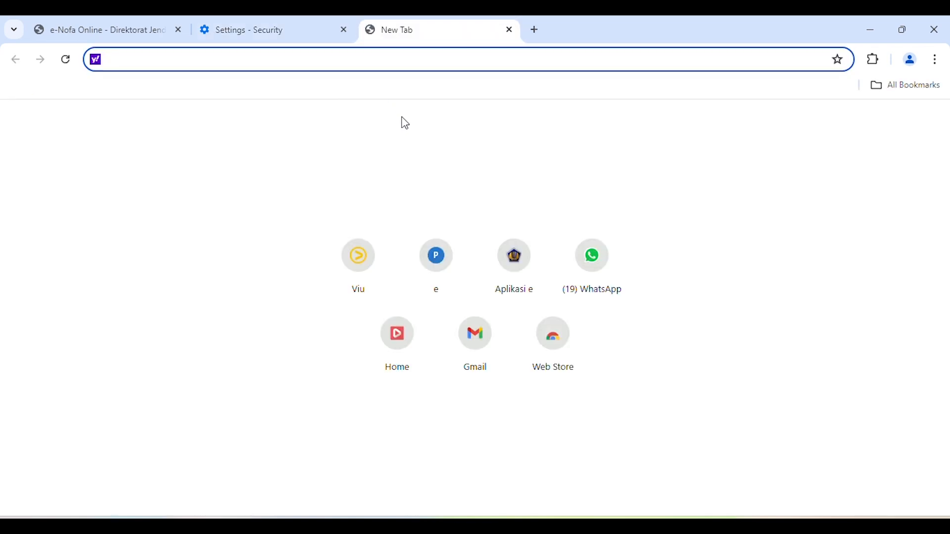
{"action": "type", "text": "web"}
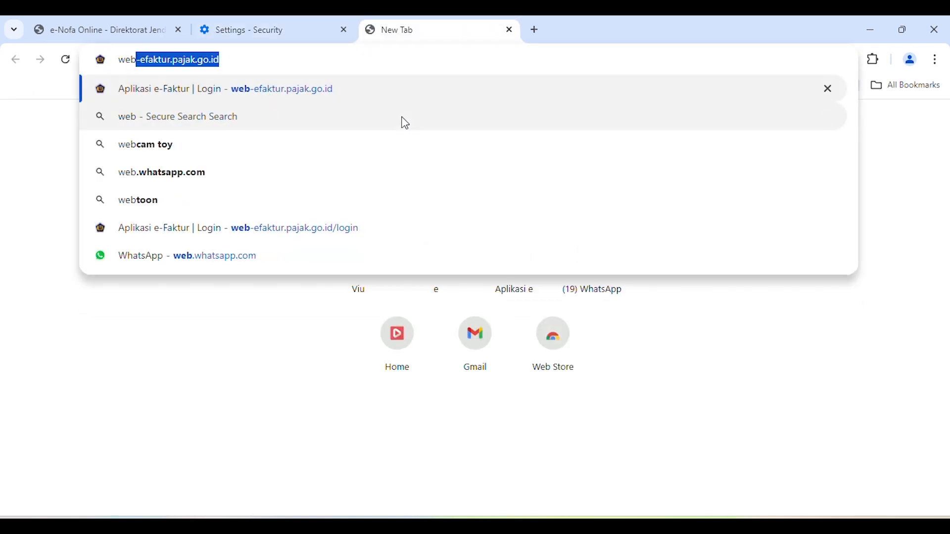
{"action": "key", "text": "Return"}
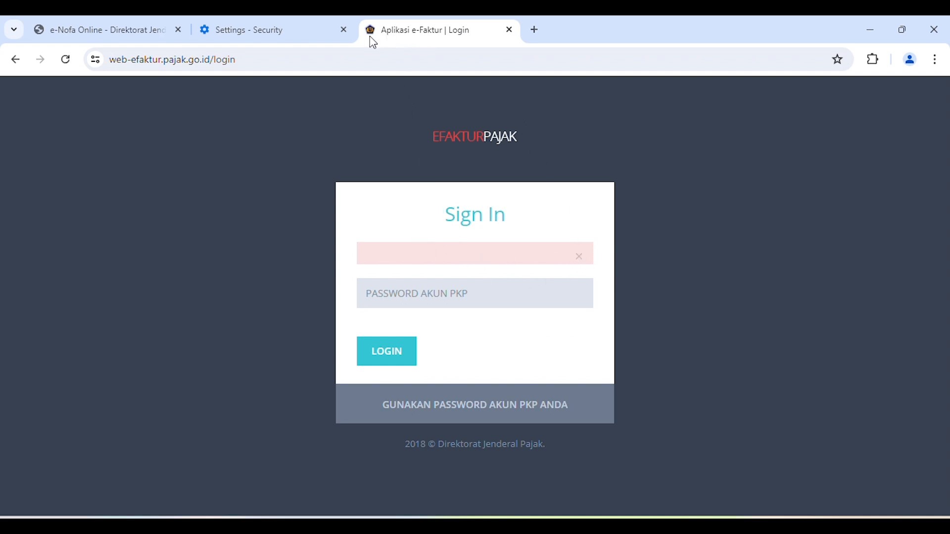
{"action": "left_click", "coordinate": [344, 30]}
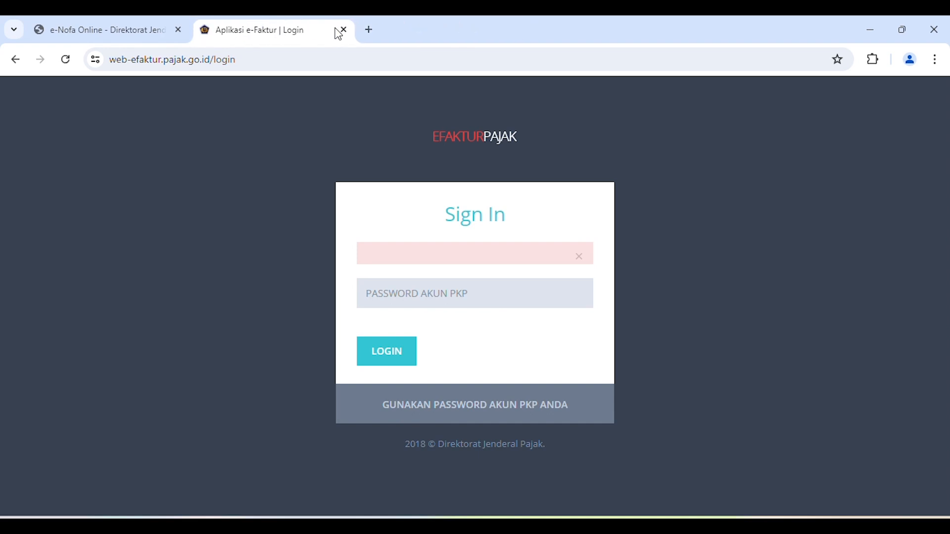
{"action": "left_click", "coordinate": [342, 30]}
- Try loading web-efaktur.pajak.go.id again in a fresh tab by entering the full address
{"action": "left_click", "coordinate": [203, 30]}
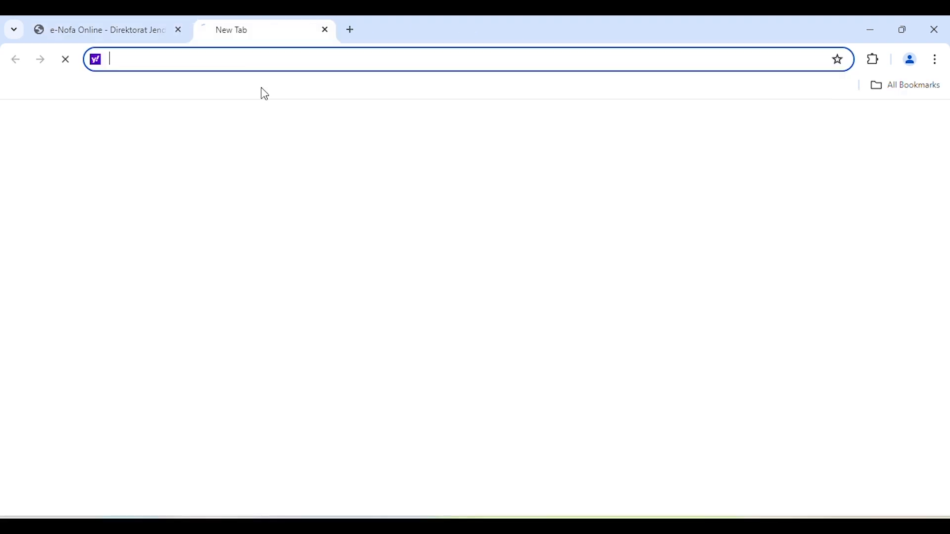
{"action": "type", "text": "wendi"}
{"action": "key", "text": "BackSpace"}
{"action": "key", "text": "BackSpace"}
{"action": "key", "text": "BackSpace"}
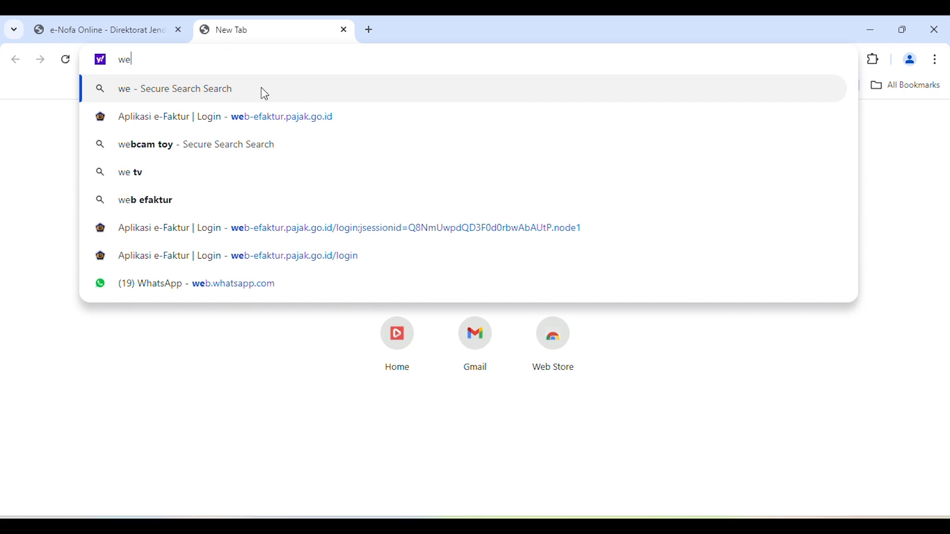
{"action": "type", "text": "b-ef"}
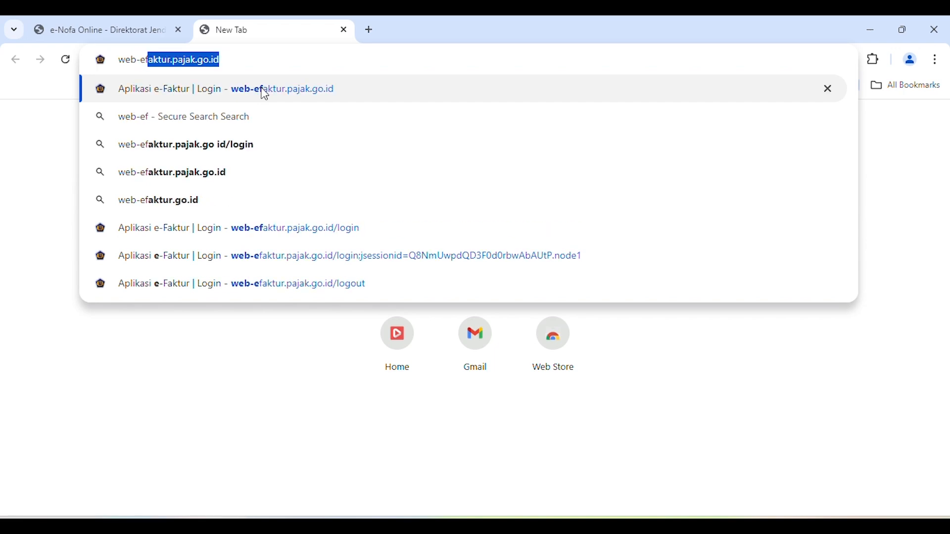
{"action": "type", "text": "aktur.pk"}
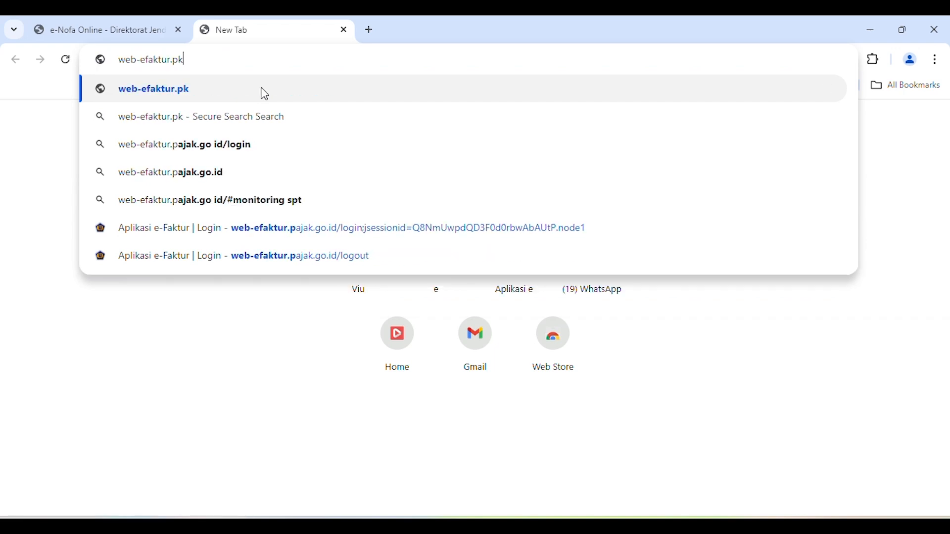
{"action": "key", "text": "BackSpace"}
{"action": "type", "text": "ajak"}
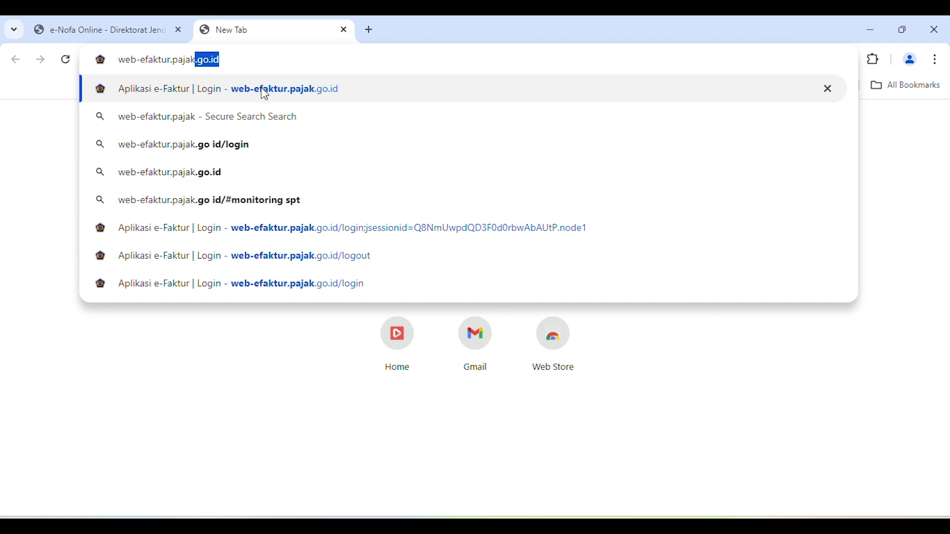
{"action": "type", "text": ".go.id"}
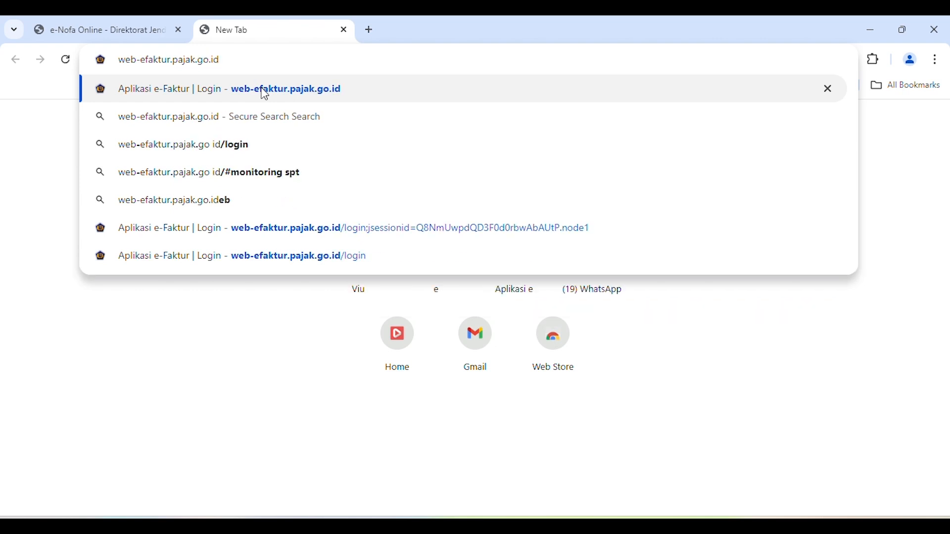
{"action": "left_click", "coordinate": [264, 94]}
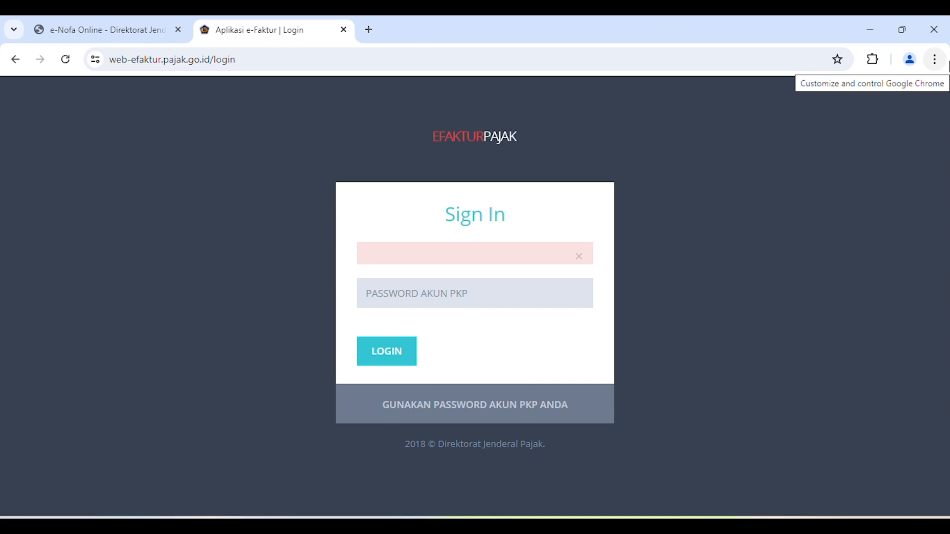
- Close Chrome and relaunch it with the Person 1 profile
{"action": "left_click", "coordinate": [946, 38]}
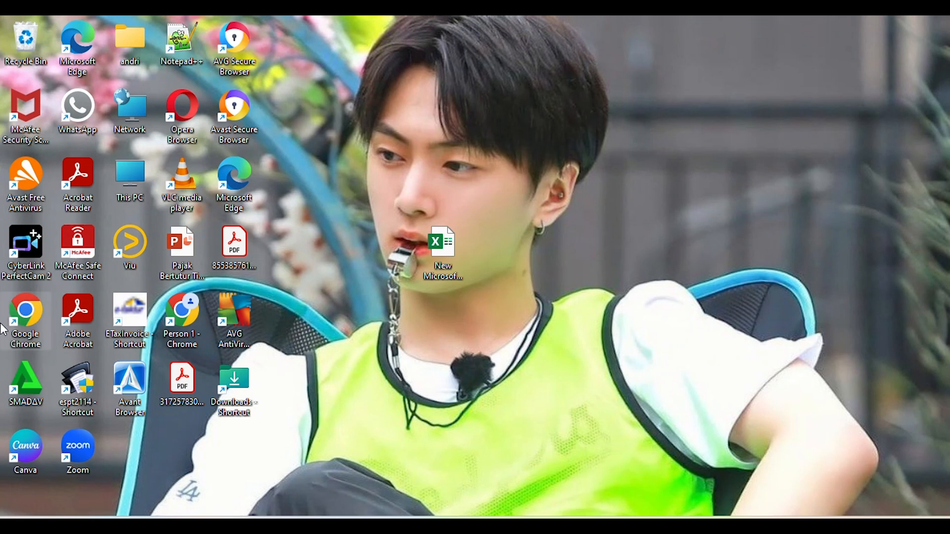
{"action": "double_click", "coordinate": [37, 317]}
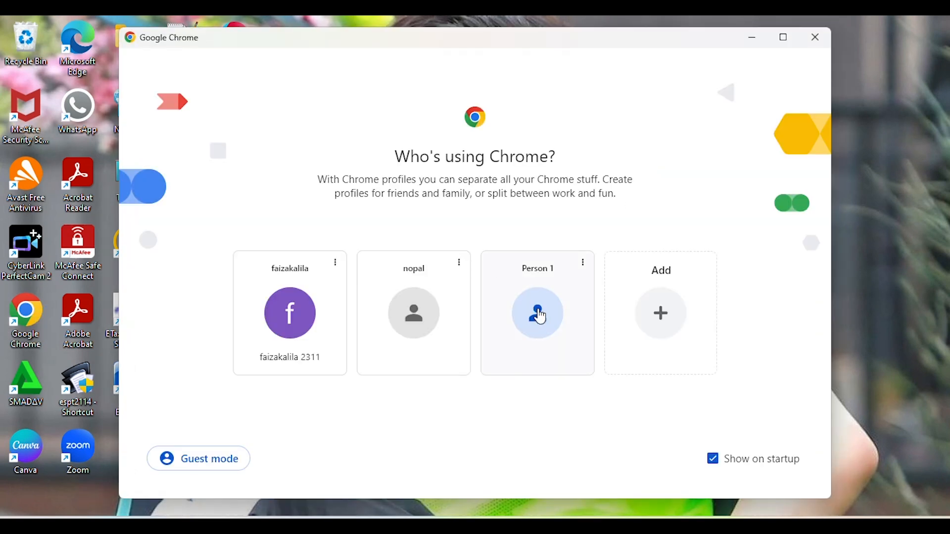
{"action": "left_click", "coordinate": [538, 315]}
- Go to web-efaktur.pajak.go.id and authenticate with the imported certificate
{"action": "left_click", "coordinate": [208, 59]}
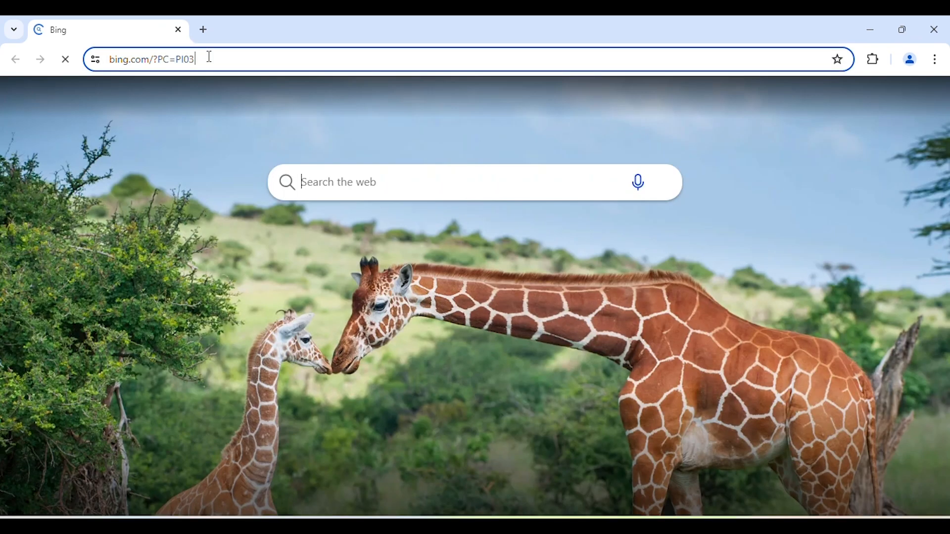
{"action": "type", "text": "web"}
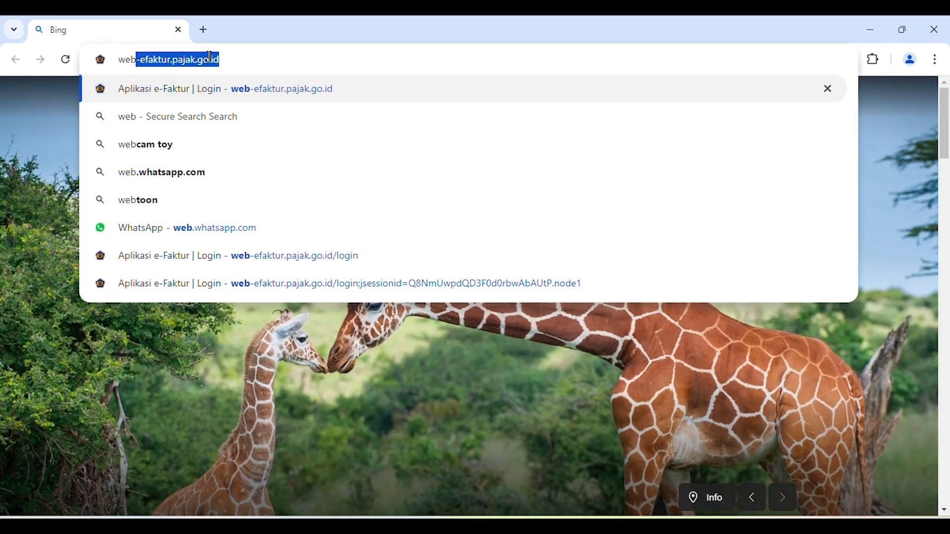
{"action": "key", "text": "Return"}
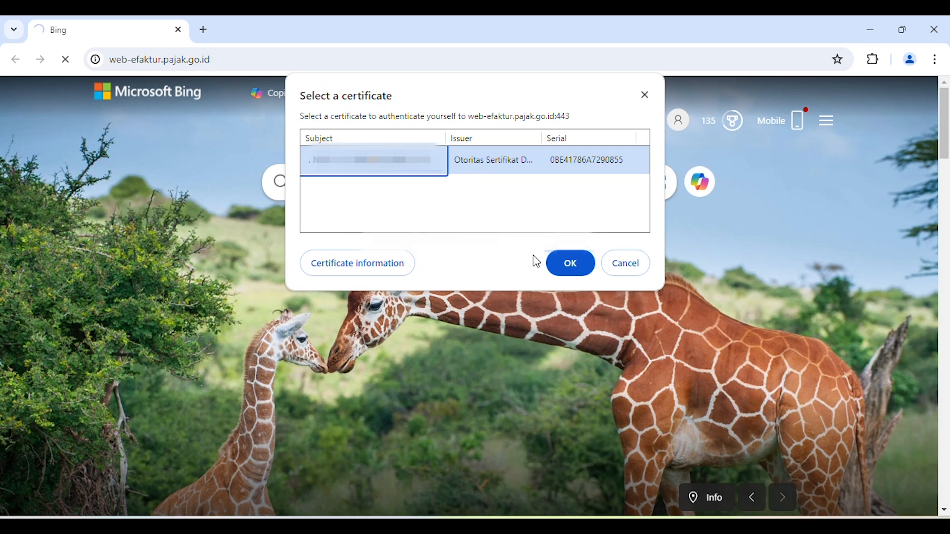
{"action": "left_click", "coordinate": [576, 264]}
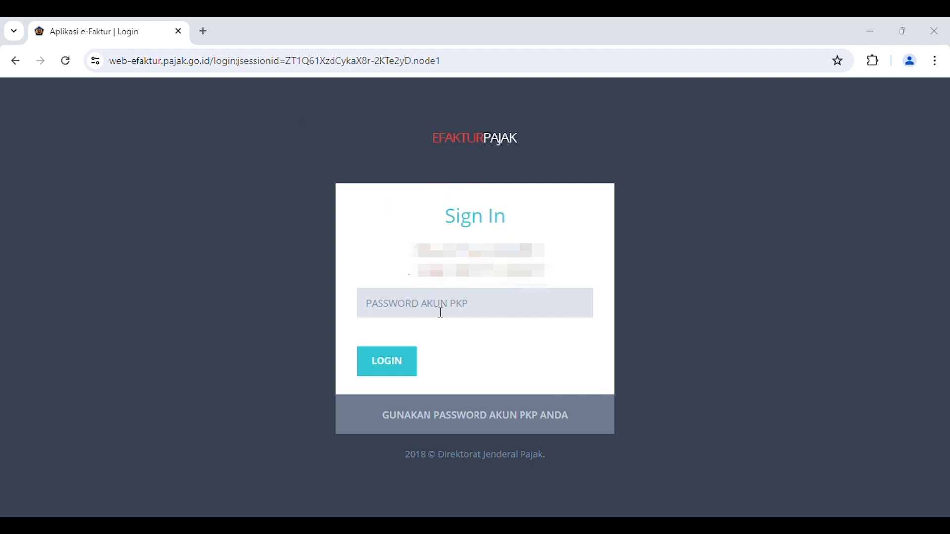
- Log in to web e-Faktur with the PKP account password and decline updating the password saved in Chrome
{"action": "left_click", "coordinate": [388, 310]}
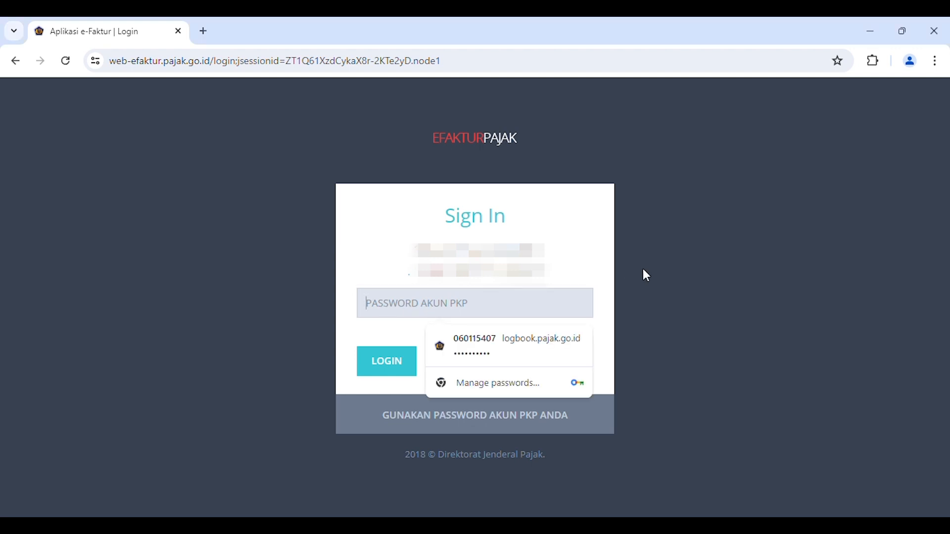
{"action": "type", "text": "•••••••"}
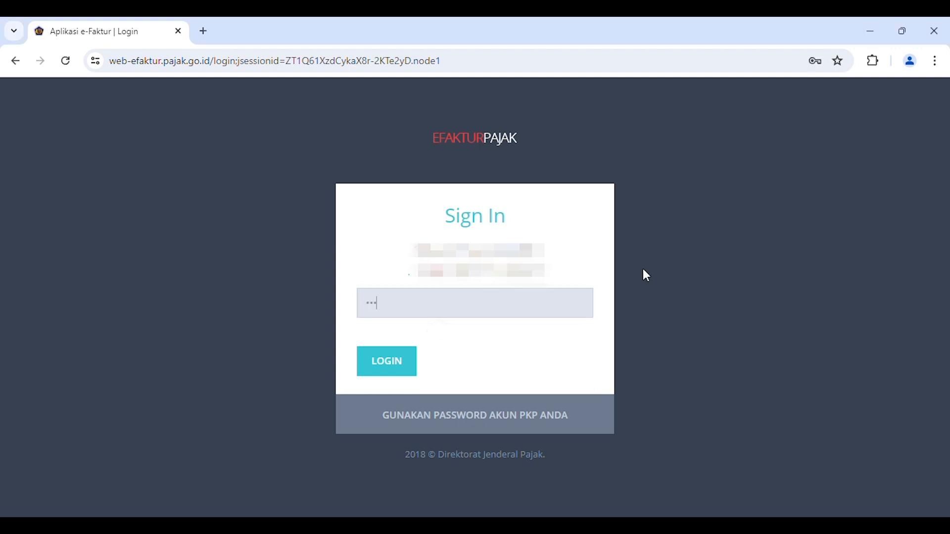
{"action": "type", "text": "•••"}
{"action": "left_click", "coordinate": [386, 356]}
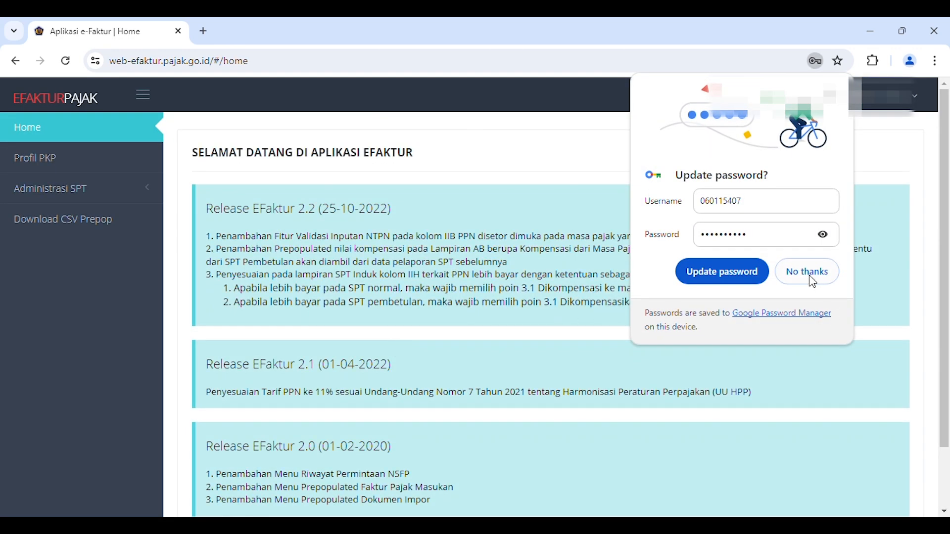
{"action": "left_click", "coordinate": [811, 277]}
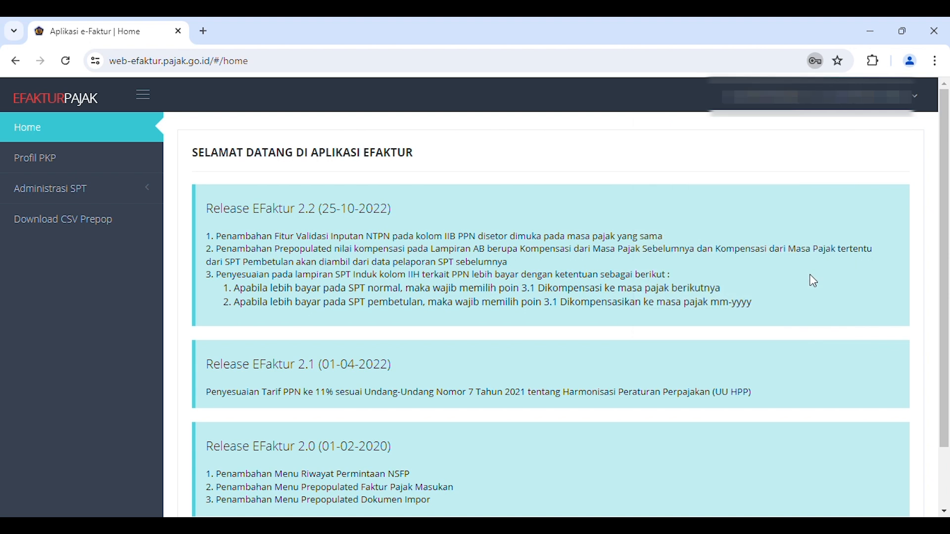
- Open the Profil PKP page and save the user profile under Profil Aplikasi
{"action": "left_click", "coordinate": [44, 167]}
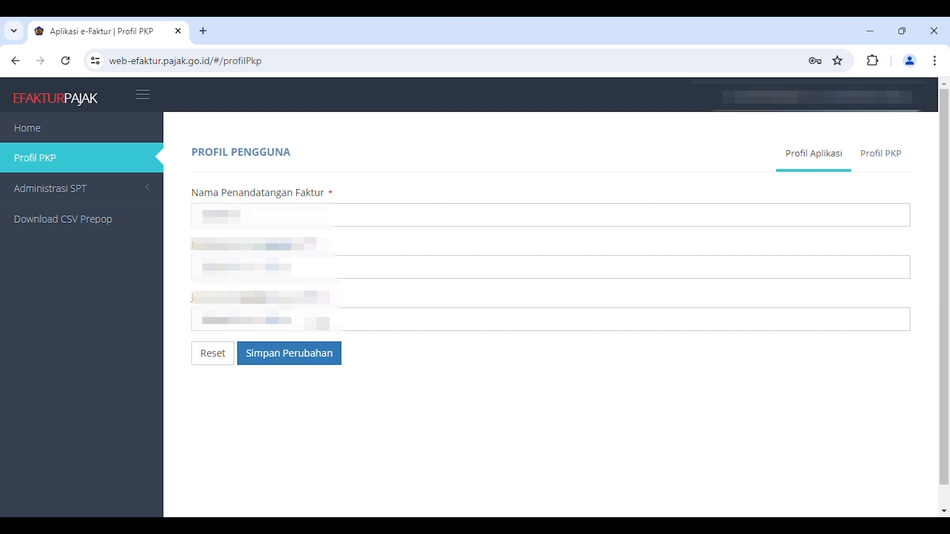
{"action": "left_click", "coordinate": [310, 366]}
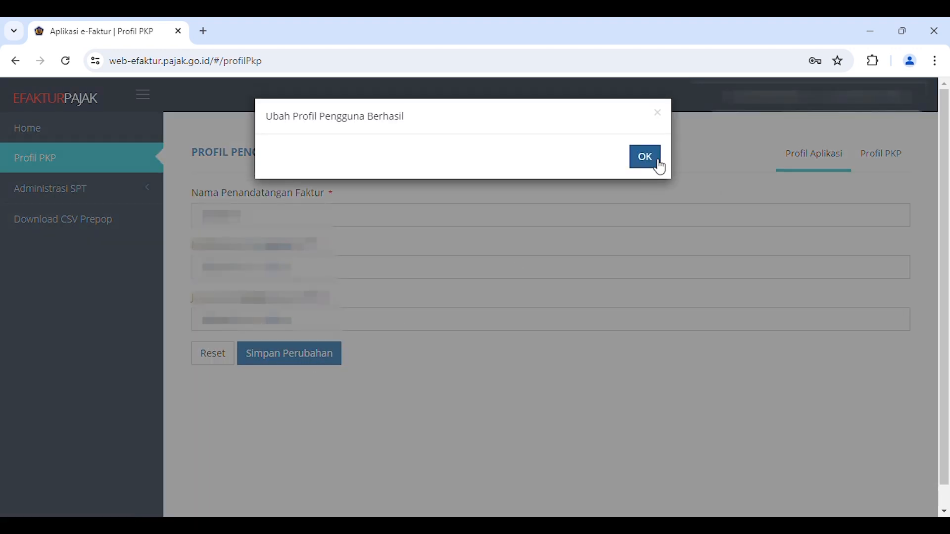
- Dismiss the profile update notice and post an SPT from Monitoring SPT for tax year 2024, period 6, correction 0
{"action": "left_click", "coordinate": [646, 157]}
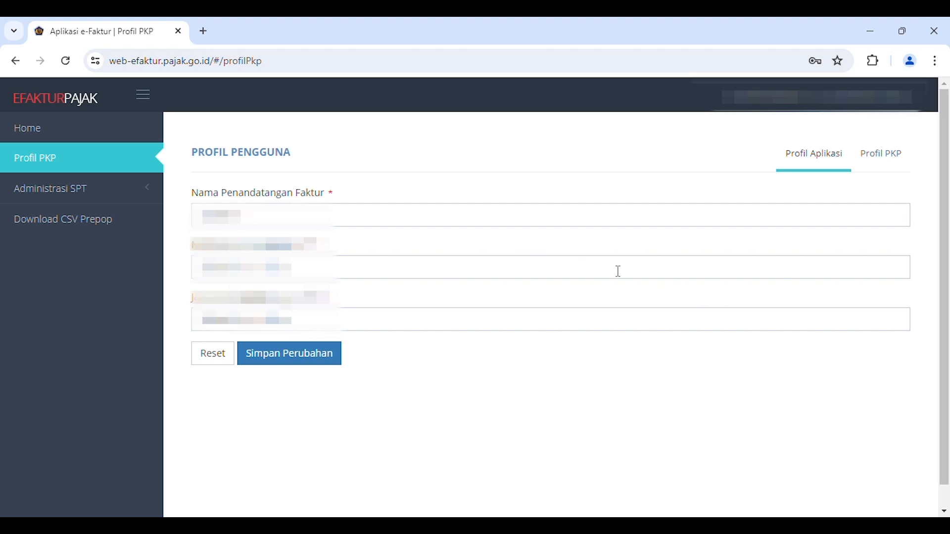
{"action": "left_click", "coordinate": [79, 192]}
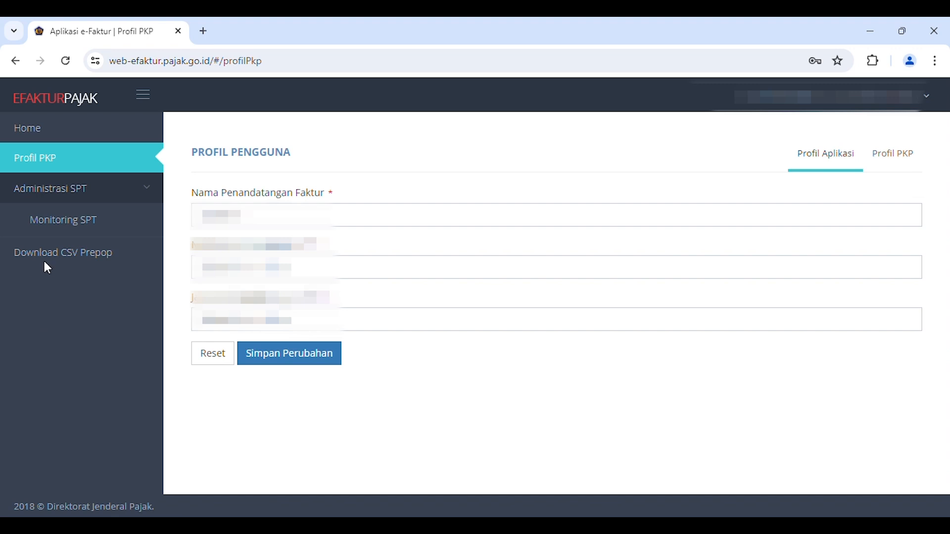
{"action": "left_click", "coordinate": [75, 225]}
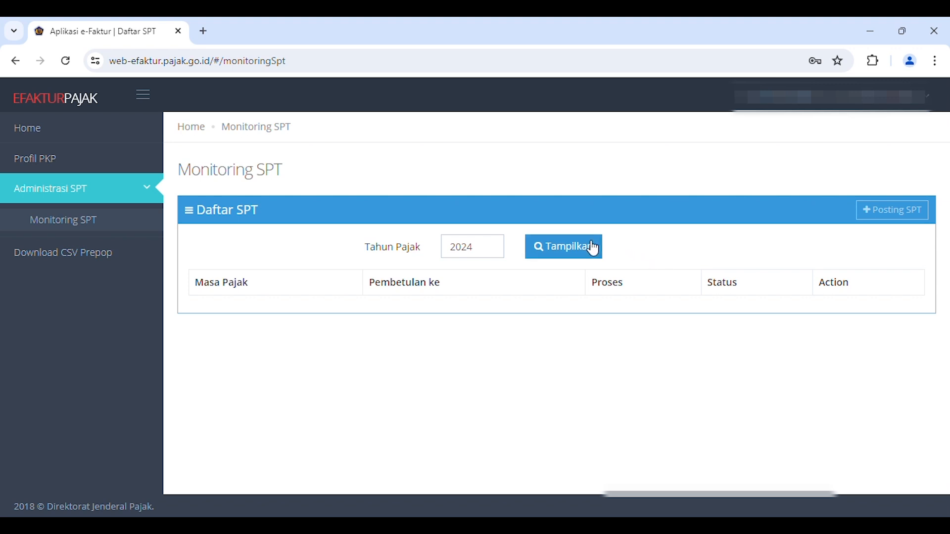
{"action": "left_click", "coordinate": [895, 214]}
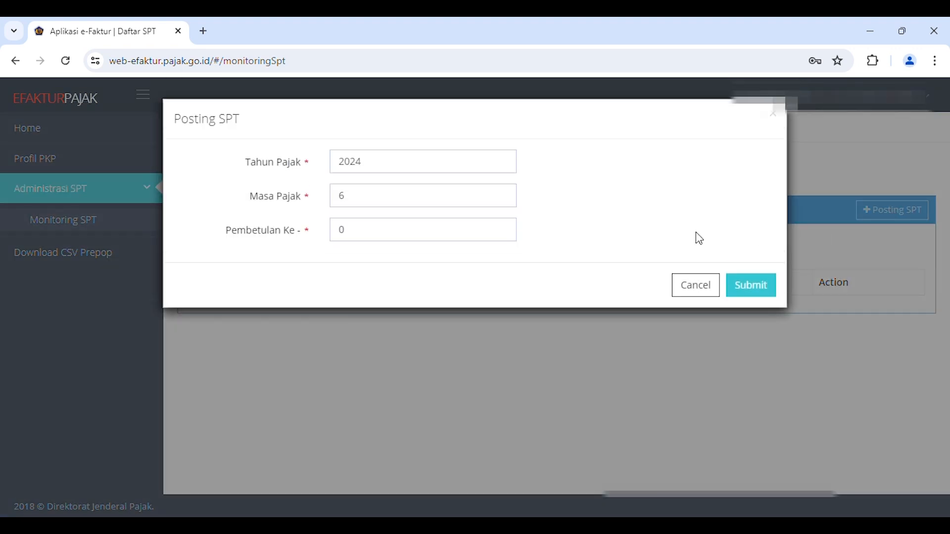
{"action": "left_click", "coordinate": [502, 195]}
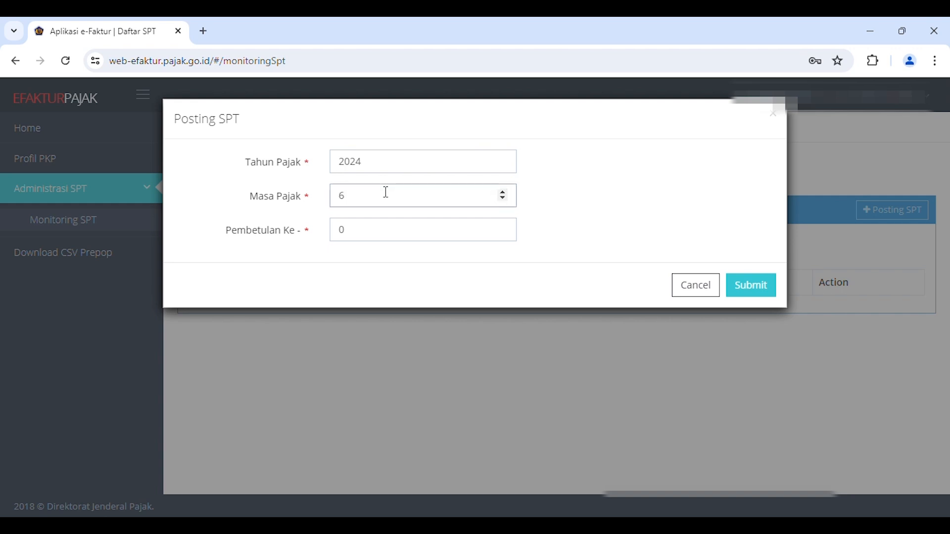
{"action": "left_click", "coordinate": [739, 293]}
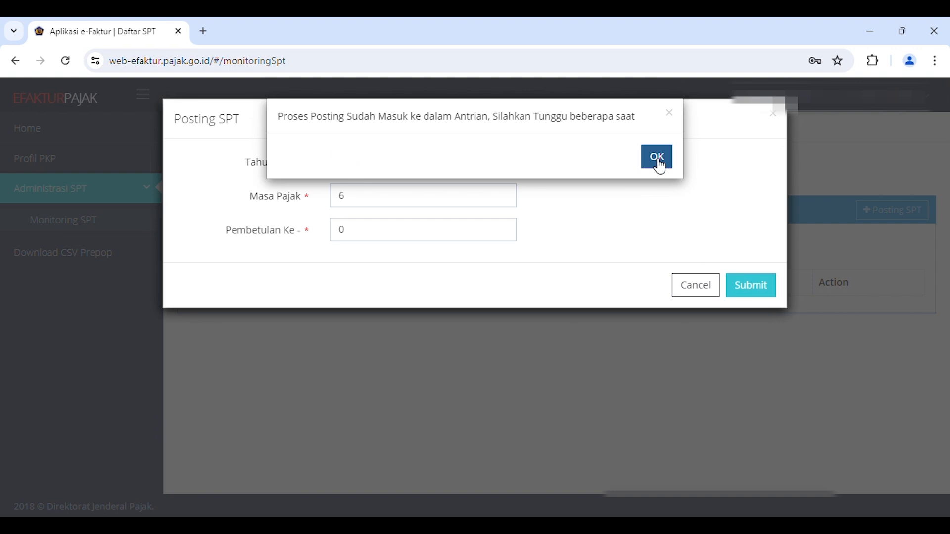
{"action": "left_click", "coordinate": [657, 158]}
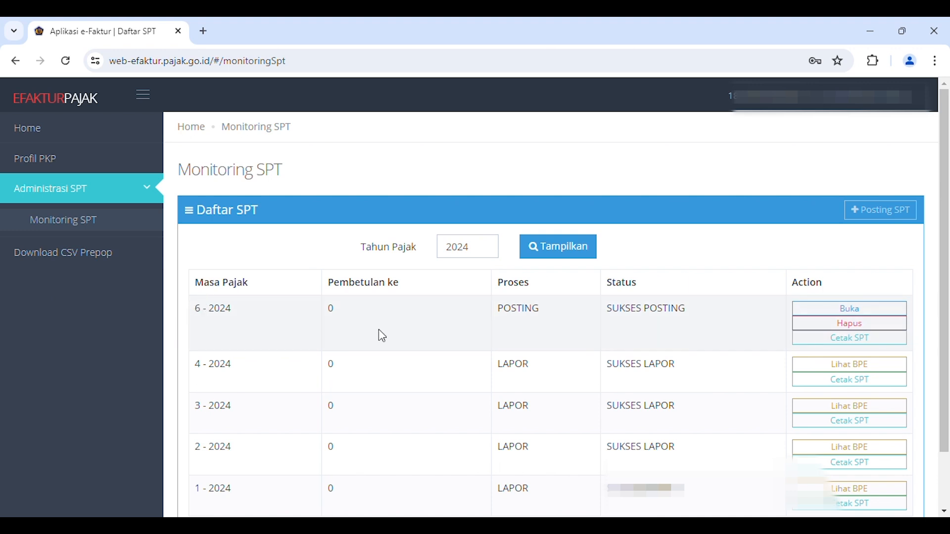
- Open the SPT for period 6-2024 and look through its Lampiran AB and Induk forms
{"action": "left_click", "coordinate": [855, 312]}
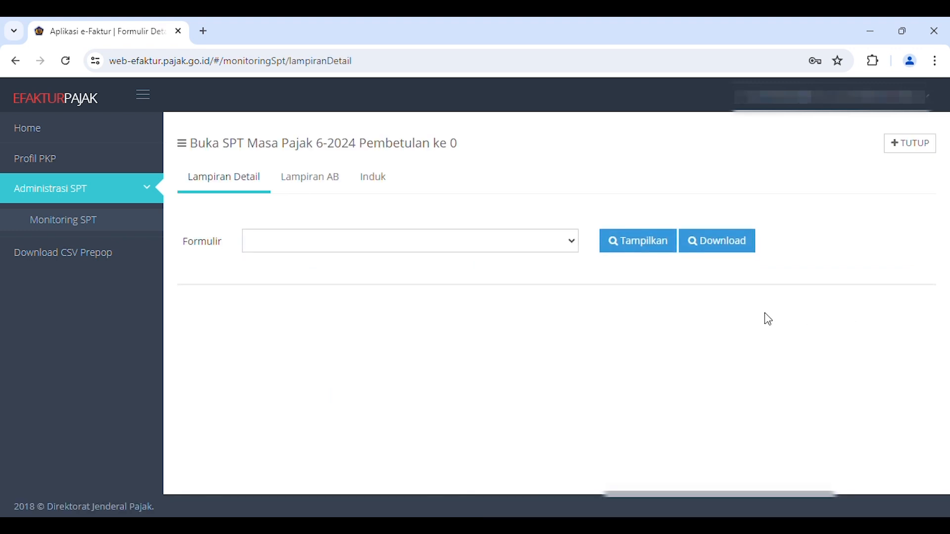
{"action": "left_click", "coordinate": [310, 184]}
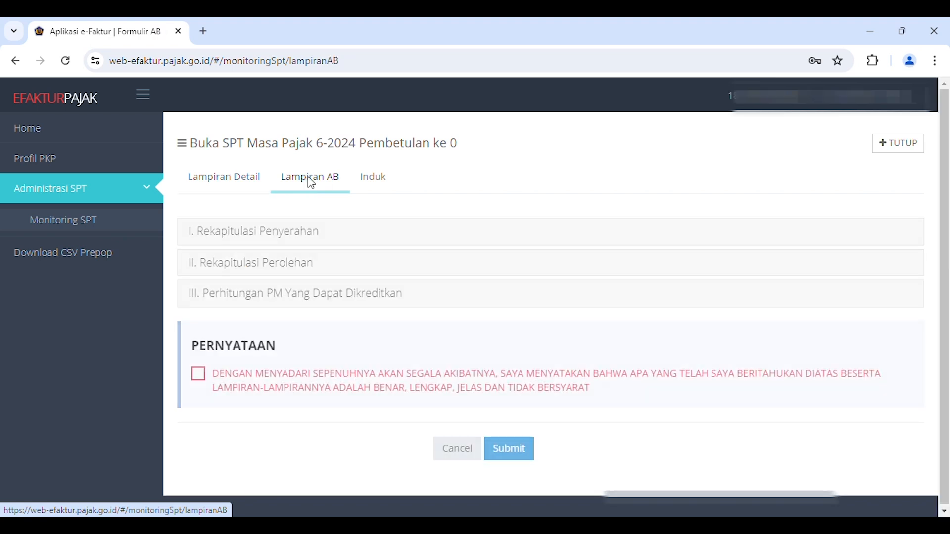
{"action": "left_click", "coordinate": [377, 186]}
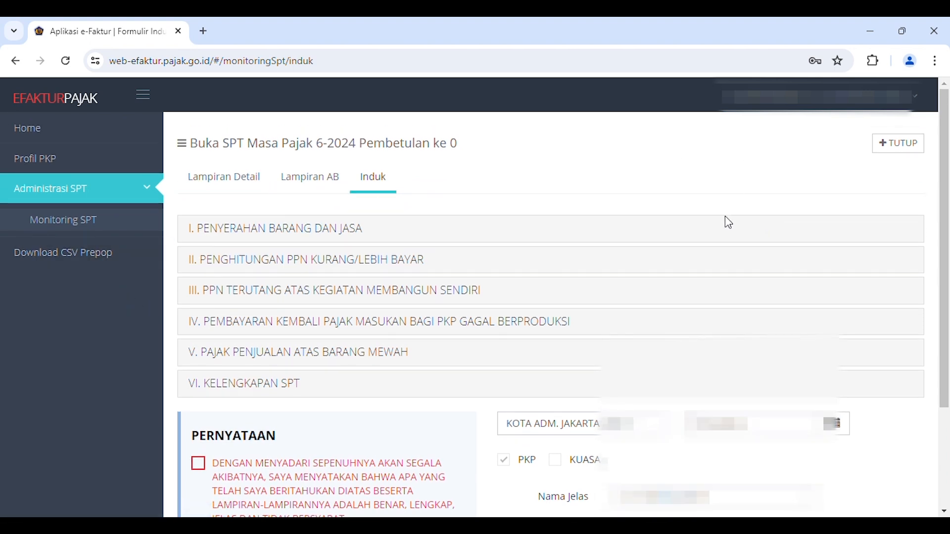
{"action": "scroll", "coordinate": [553, 404], "scroll_direction": "down", "scroll_amount": 3}
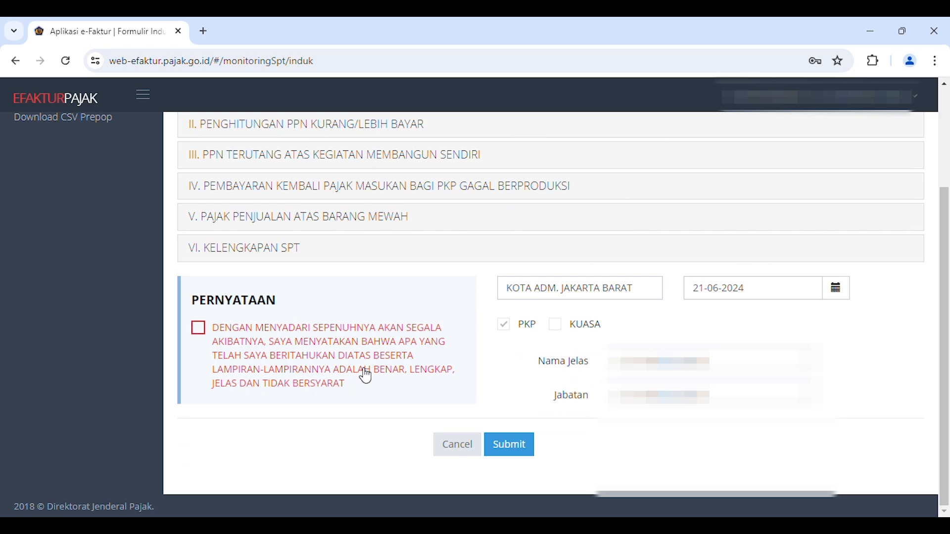
{"action": "scroll", "coordinate": [366, 376], "scroll_direction": "up", "scroll_amount": 3}
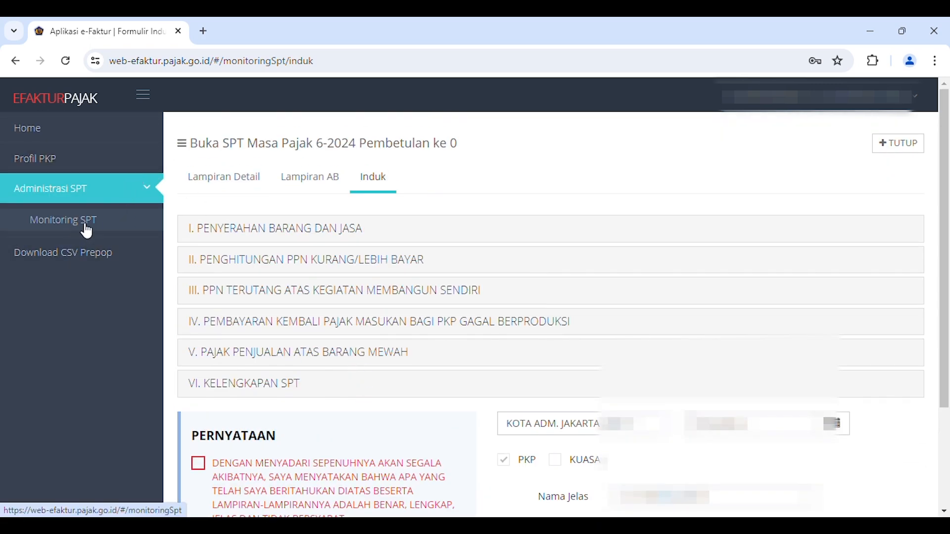
- Accept the PERNYATAAN declaration on the Induk form and submit the form for signing
{"action": "scroll", "coordinate": [509, 425], "scroll_direction": "down", "scroll_amount": 3}
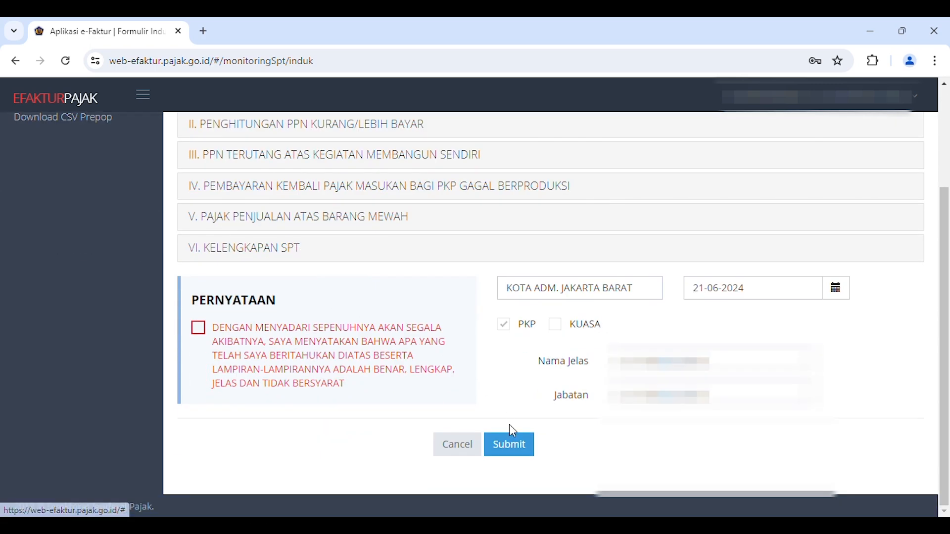
{"action": "left_click", "coordinate": [198, 330]}
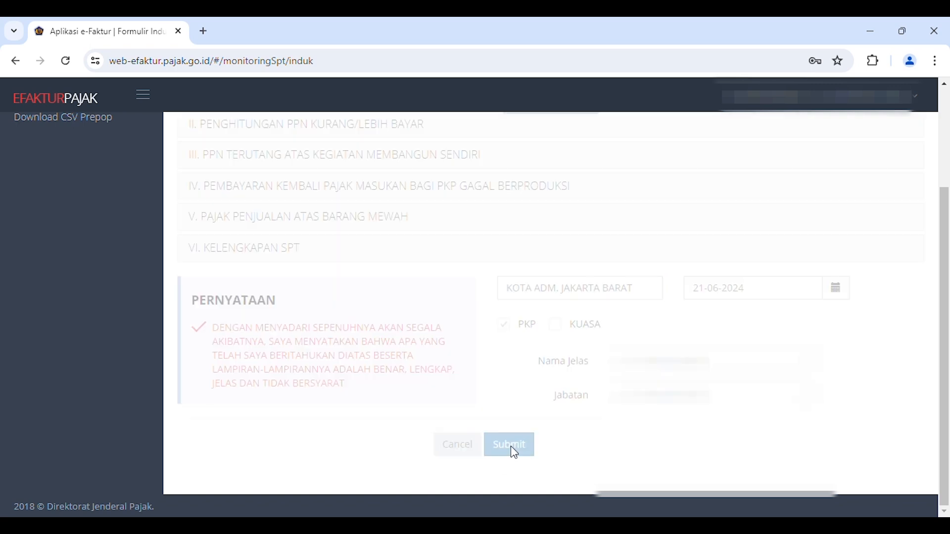
{"action": "left_click", "coordinate": [513, 454]}
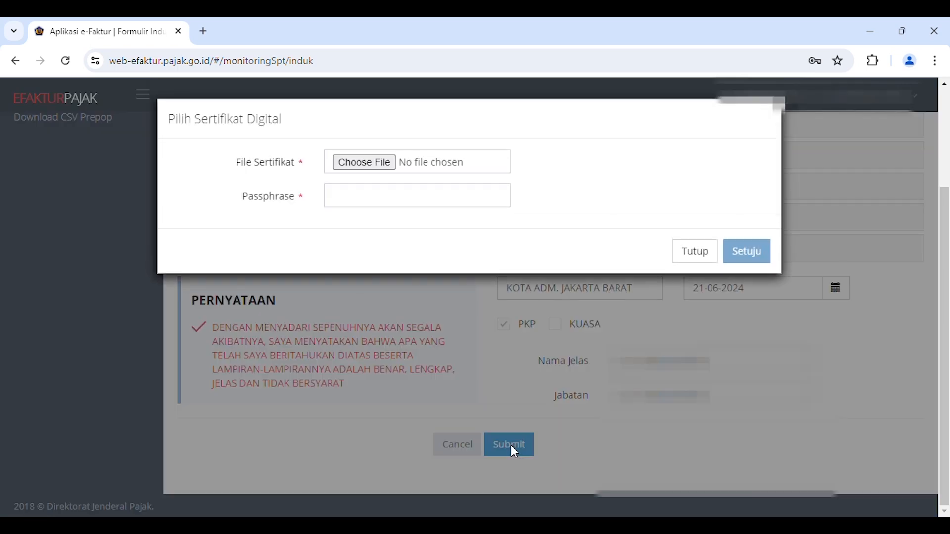
- Choose the digital certificate file from the Efaktur PT XYZ folder in Documents
{"action": "left_click", "coordinate": [386, 164]}
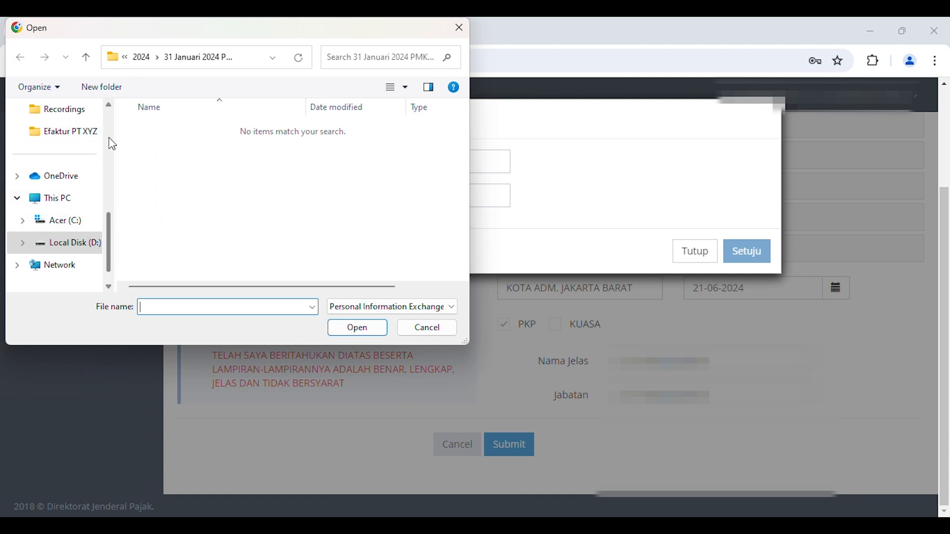
{"action": "scroll", "coordinate": [91, 203], "scroll_direction": "up", "scroll_amount": 2}
{"action": "left_click", "coordinate": [75, 109]}
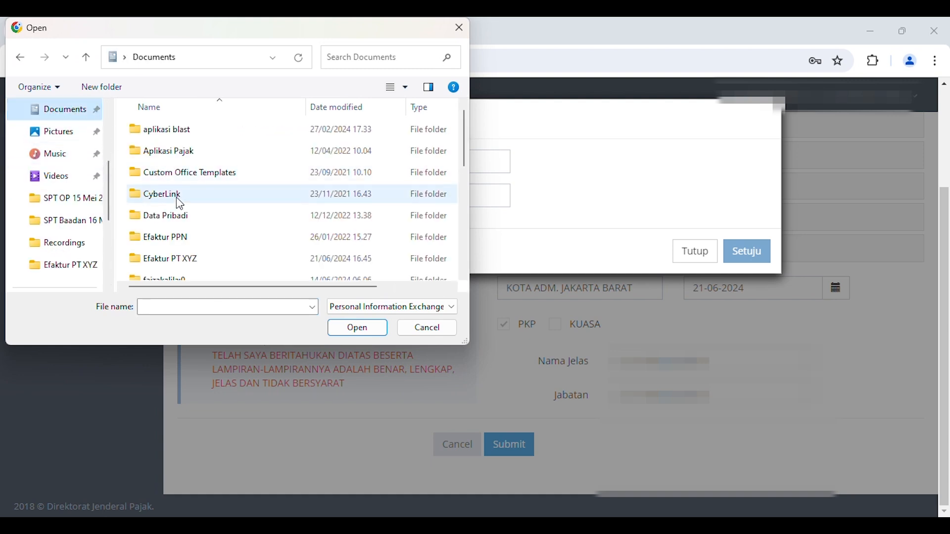
{"action": "double_click", "coordinate": [164, 259]}
{"action": "left_click", "coordinate": [168, 150]}
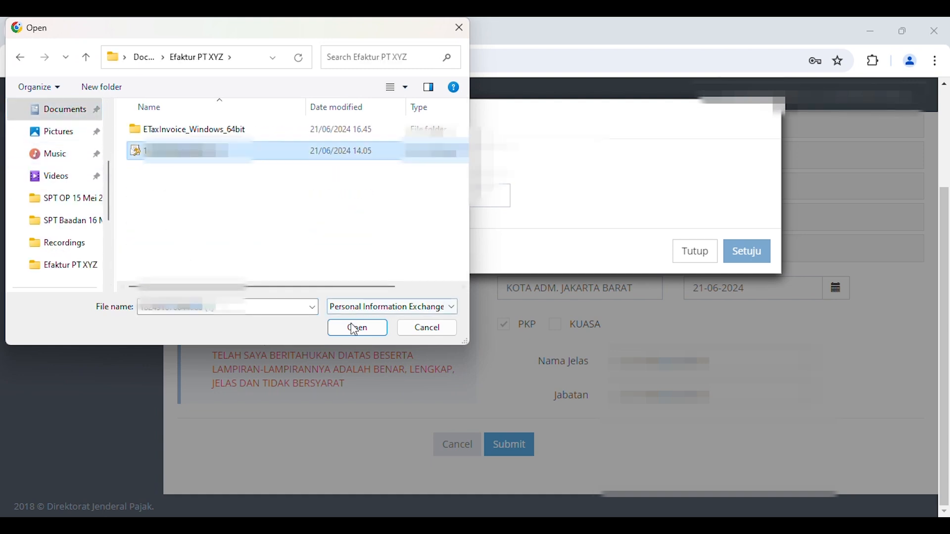
{"action": "left_click", "coordinate": [358, 328]}
- Try to sign the SPT with the certificate passphrase, decline updating the password saved in Chrome, and dismiss the resulting dialog
{"action": "left_click", "coordinate": [402, 198]}
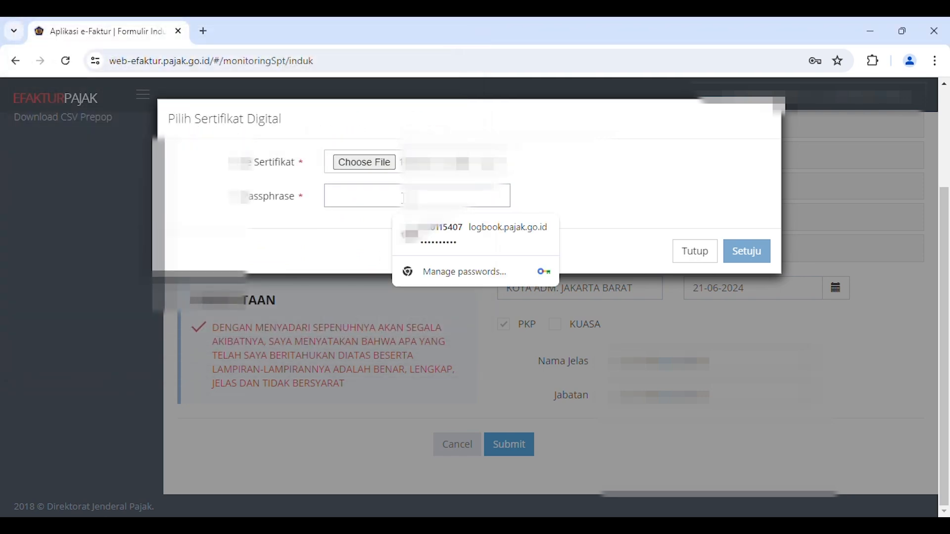
{"action": "type", "text": "**********"}
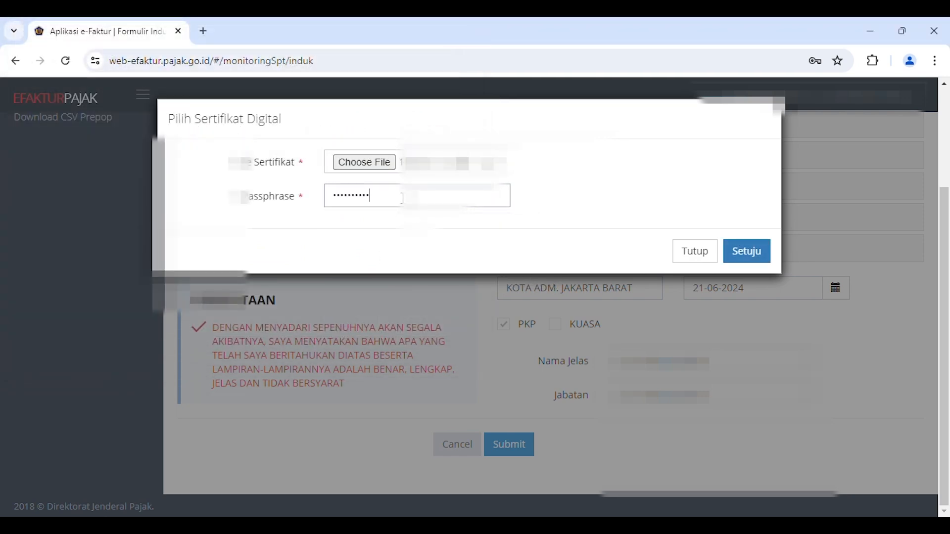
{"action": "left_click", "coordinate": [754, 255]}
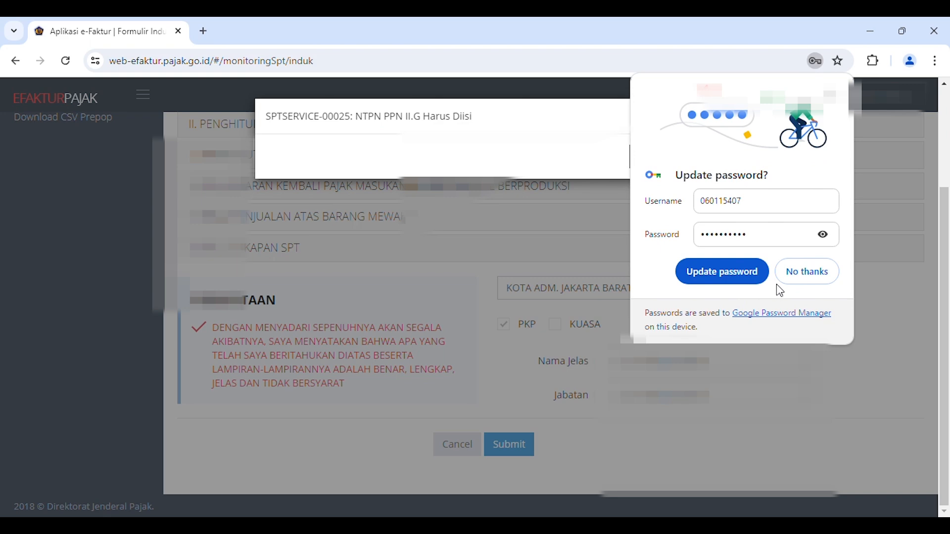
{"action": "left_click", "coordinate": [807, 272]}
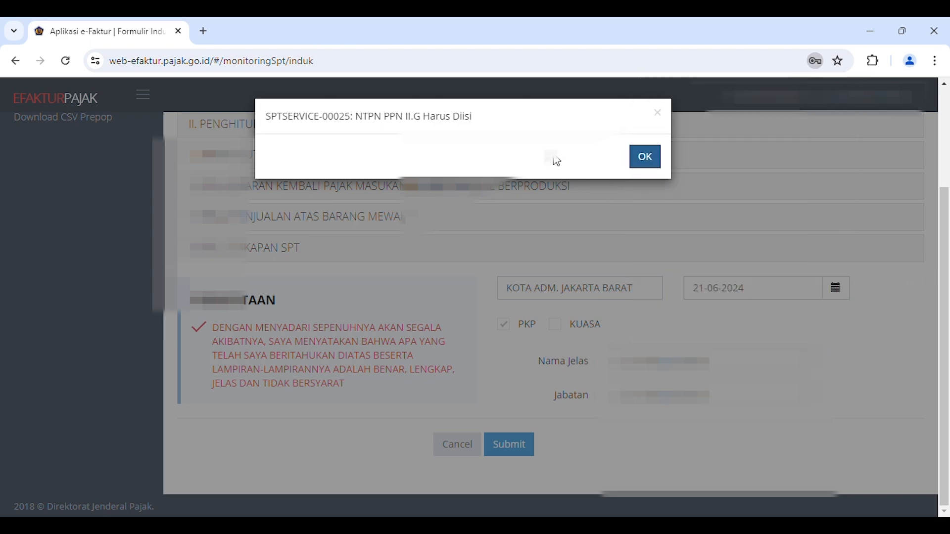
{"action": "left_click", "coordinate": [645, 157]}
- Examine sections IV and II of the Induk form for the NTPN and PPN underpayment entries
{"action": "scroll", "coordinate": [282, 252], "scroll_direction": "up", "scroll_amount": 1}
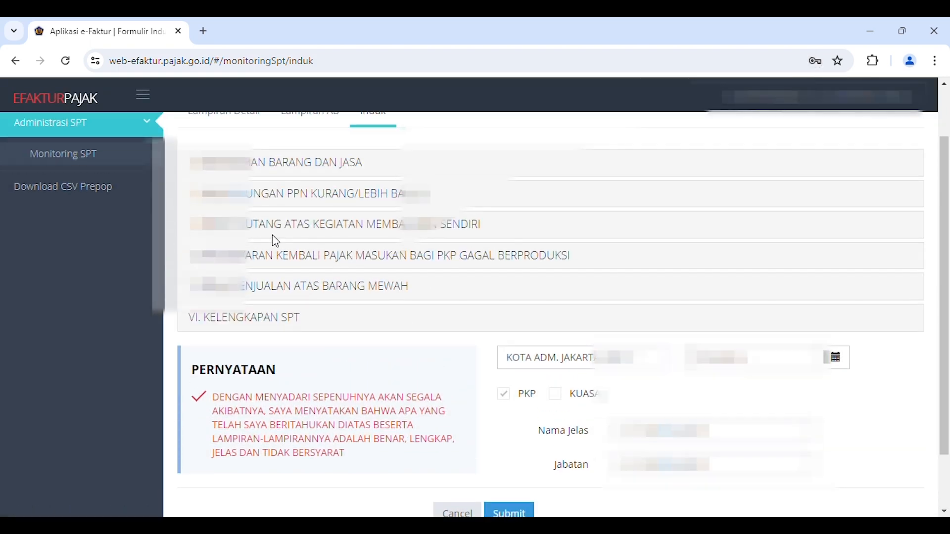
{"action": "left_click", "coordinate": [281, 256]}
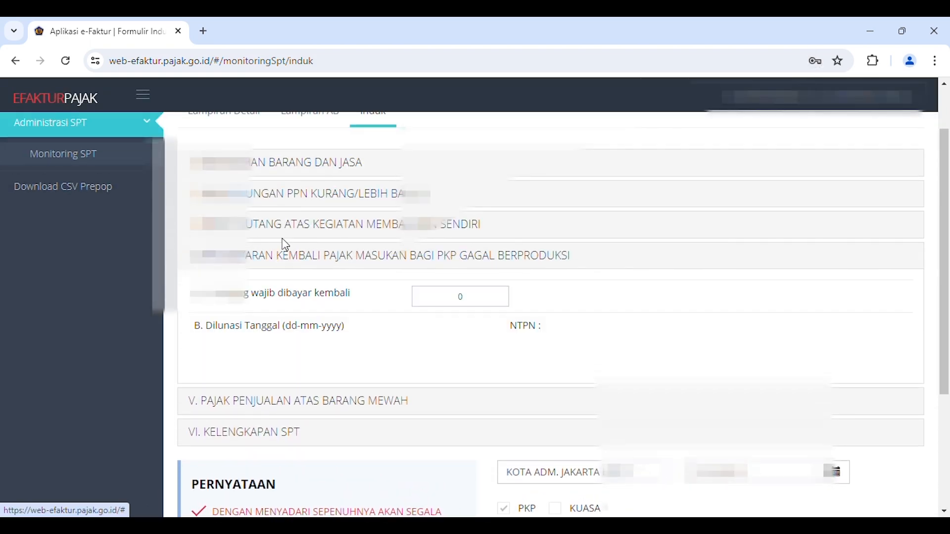
{"action": "left_click", "coordinate": [269, 198]}
{"action": "scroll", "coordinate": [426, 311], "scroll_direction": "down", "scroll_amount": 5}
{"action": "scroll", "coordinate": [526, 318], "scroll_direction": "up", "scroll_amount": 3}
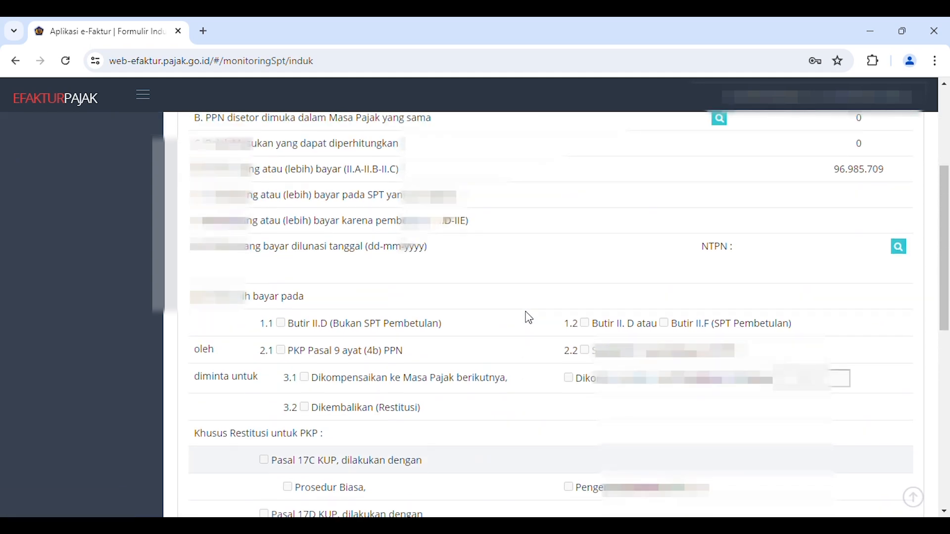
{"action": "scroll", "coordinate": [527, 316], "scroll_direction": "down", "scroll_amount": 5}
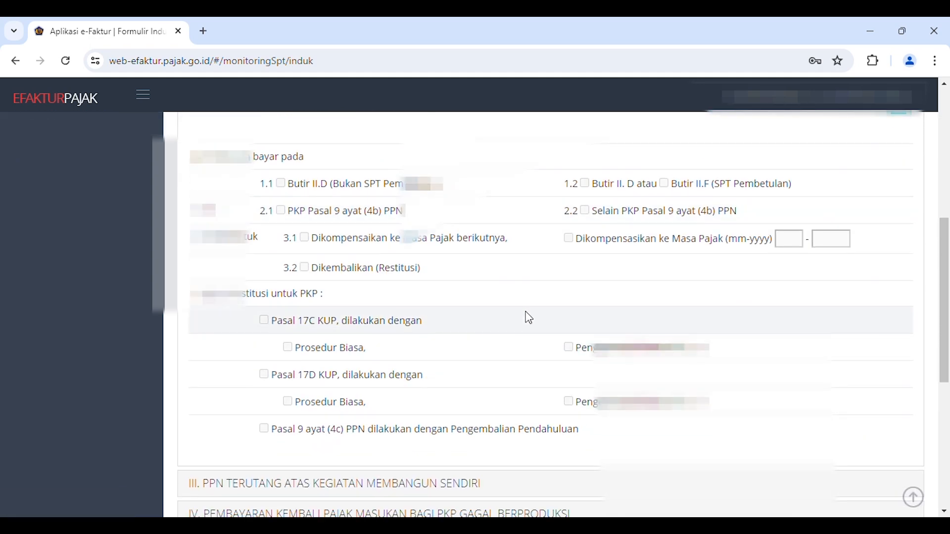
{"action": "scroll", "coordinate": [568, 416], "scroll_direction": "down", "scroll_amount": 2}
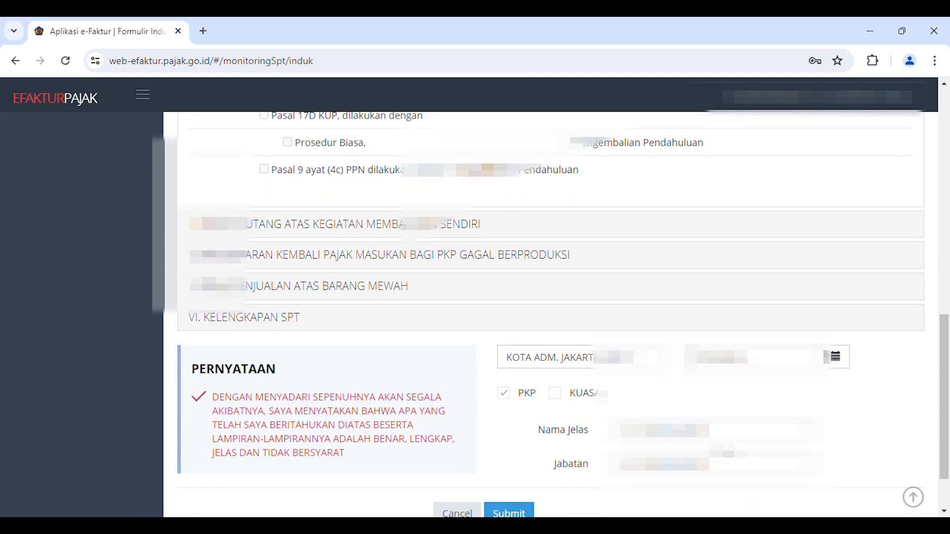
{"action": "scroll", "coordinate": [546, 481], "scroll_direction": "down", "scroll_amount": 2}
- Close the 6-2024 SPT to return to the Daftar SPT list, and open the account menu
{"action": "left_click", "coordinate": [467, 452]}
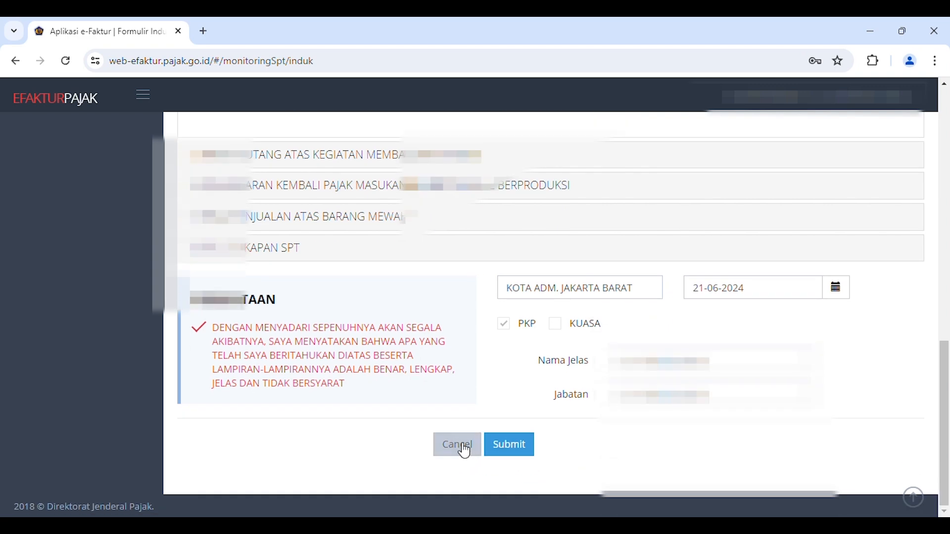
{"action": "scroll", "coordinate": [465, 452], "scroll_direction": "up", "scroll_amount": 15}
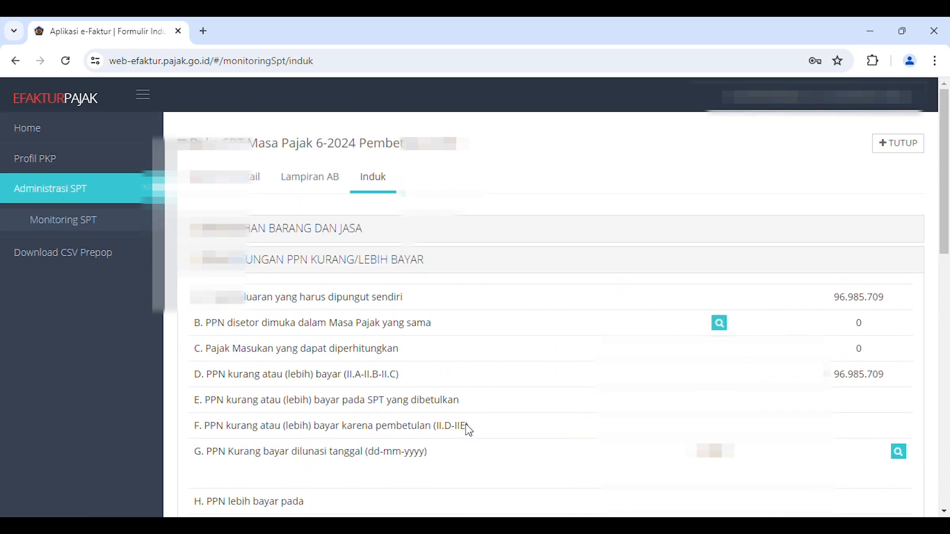
{"action": "left_click", "coordinate": [908, 146]}
{"action": "scroll", "coordinate": [692, 316], "scroll_direction": "down", "scroll_amount": 2}
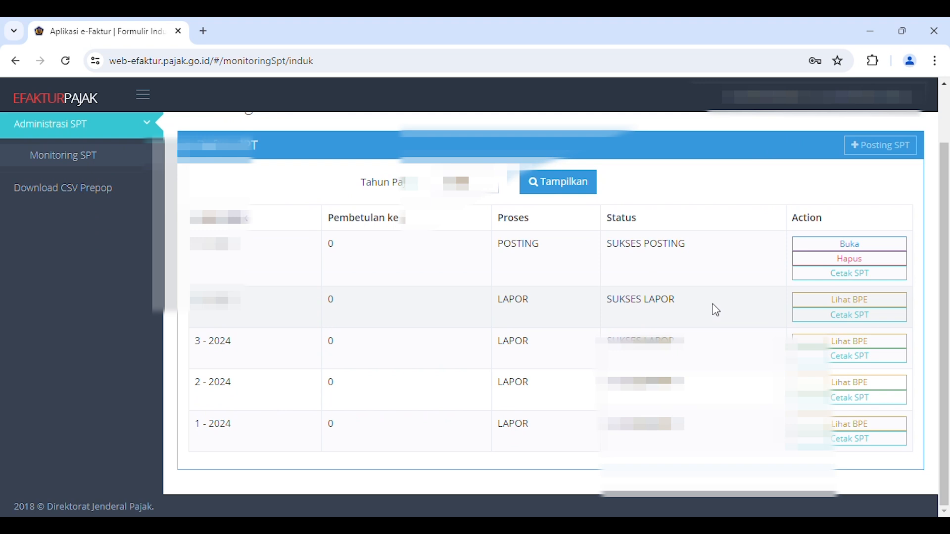
{"action": "scroll", "coordinate": [685, 289], "scroll_direction": "up", "scroll_amount": 2}
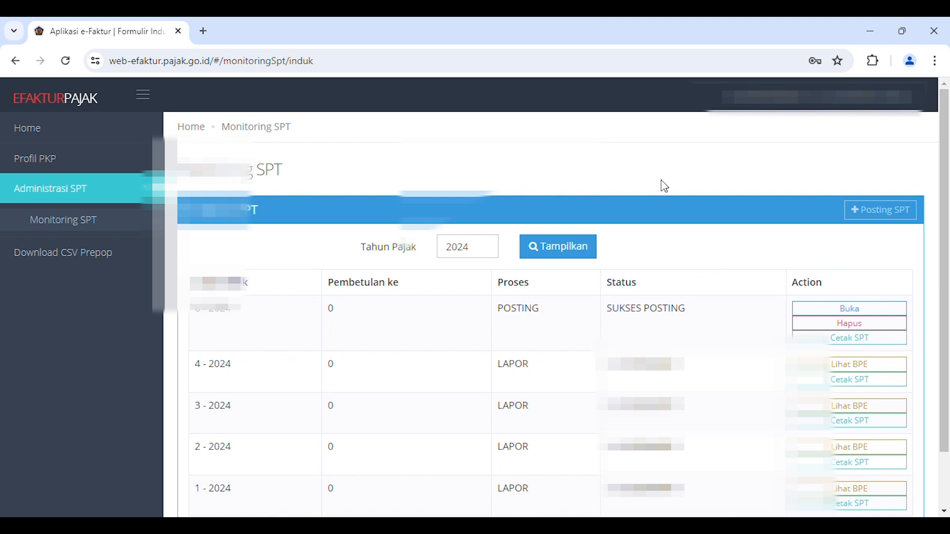
{"action": "mouse_move", "coordinate": [903, 99]}
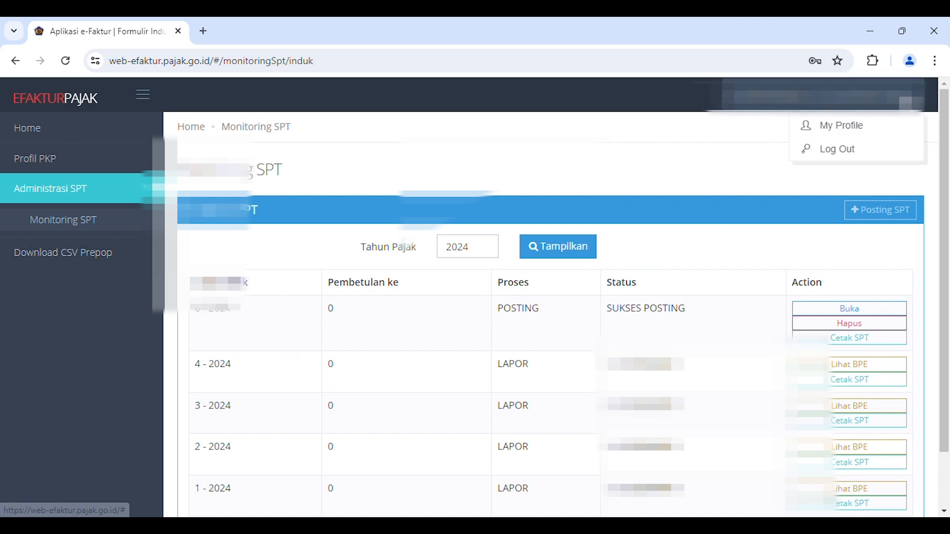